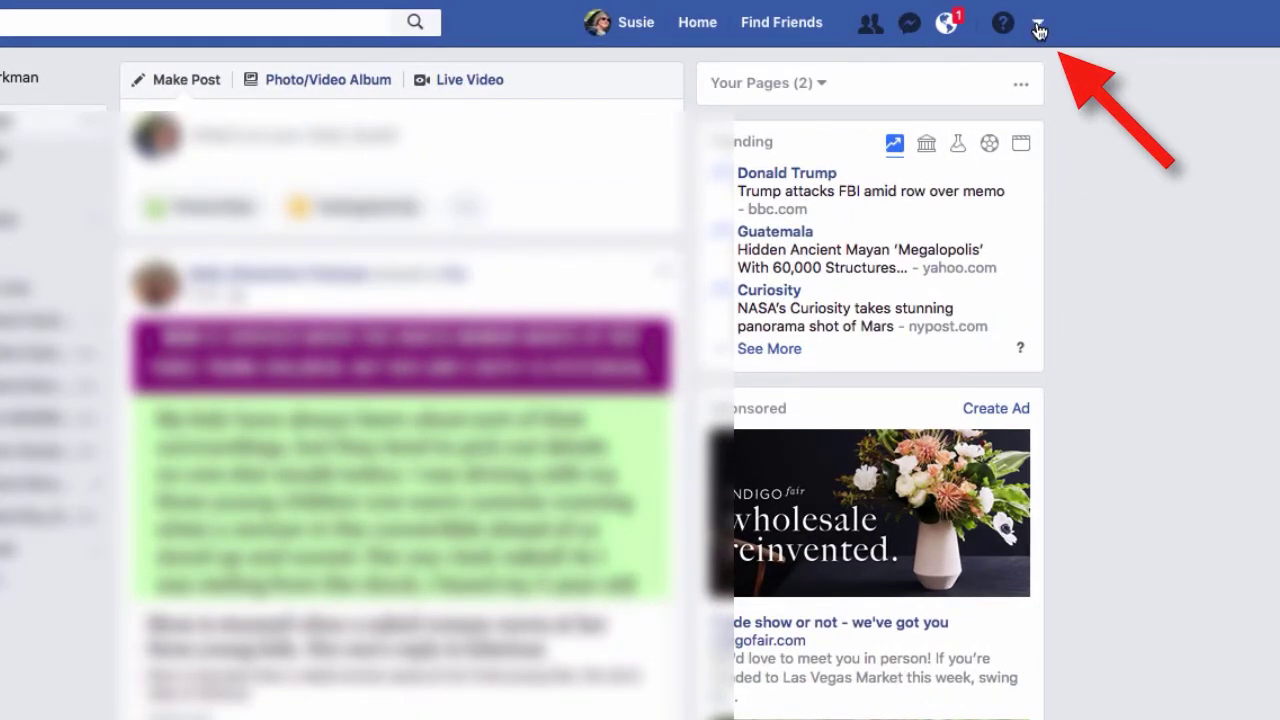
Choose Create Page from the account menu in the top bar to see the page types.
click(1039, 28)
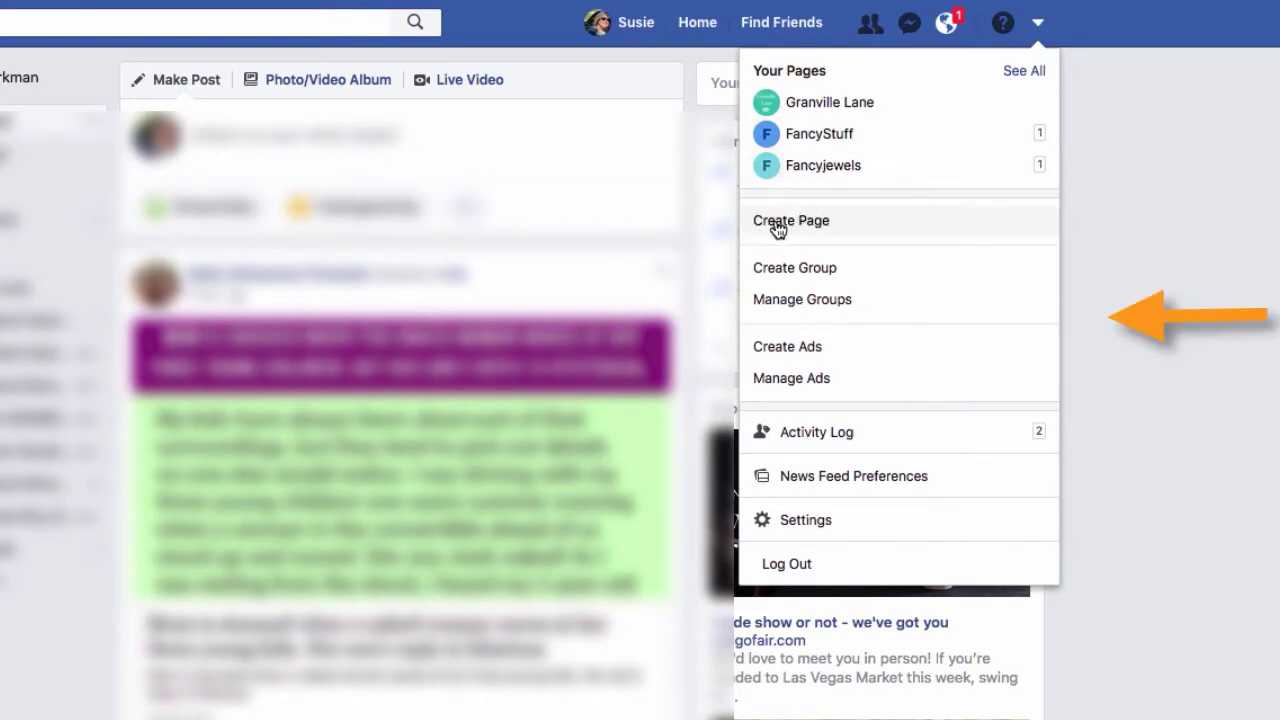
click(823, 229)
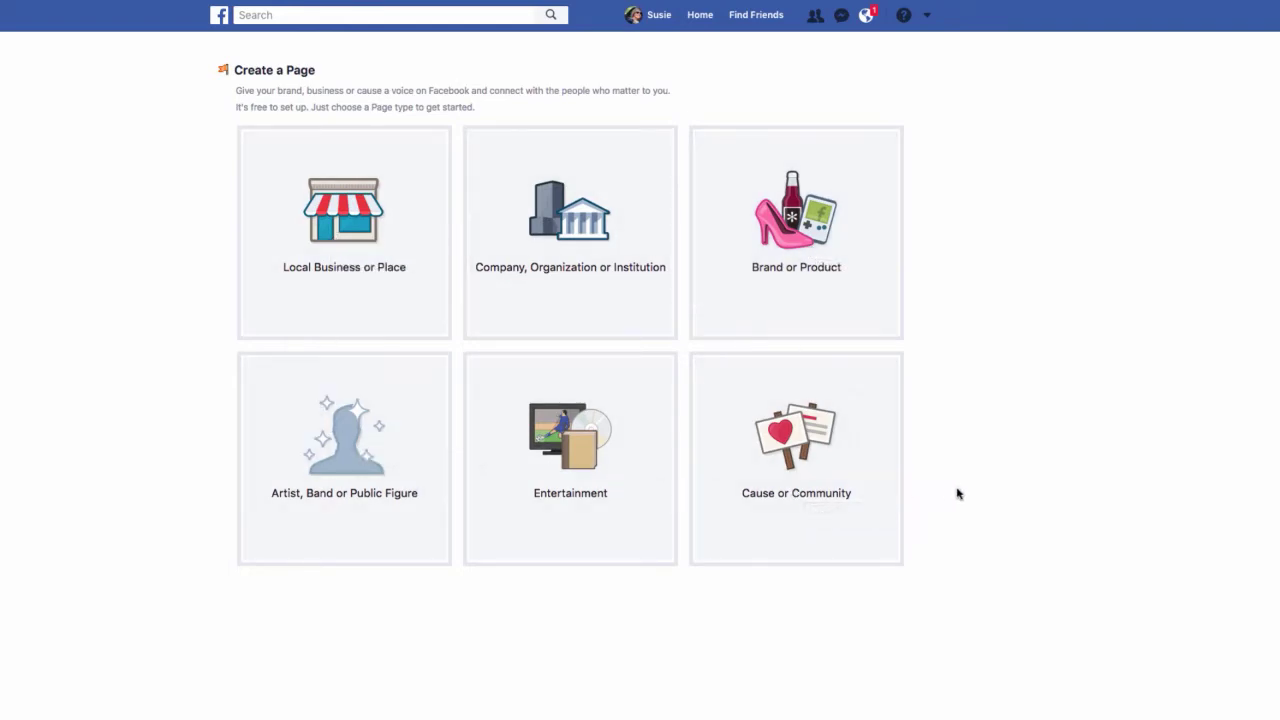
Pick the Brand or Product page type with the Jewelry/Watches category.
click(776, 280)
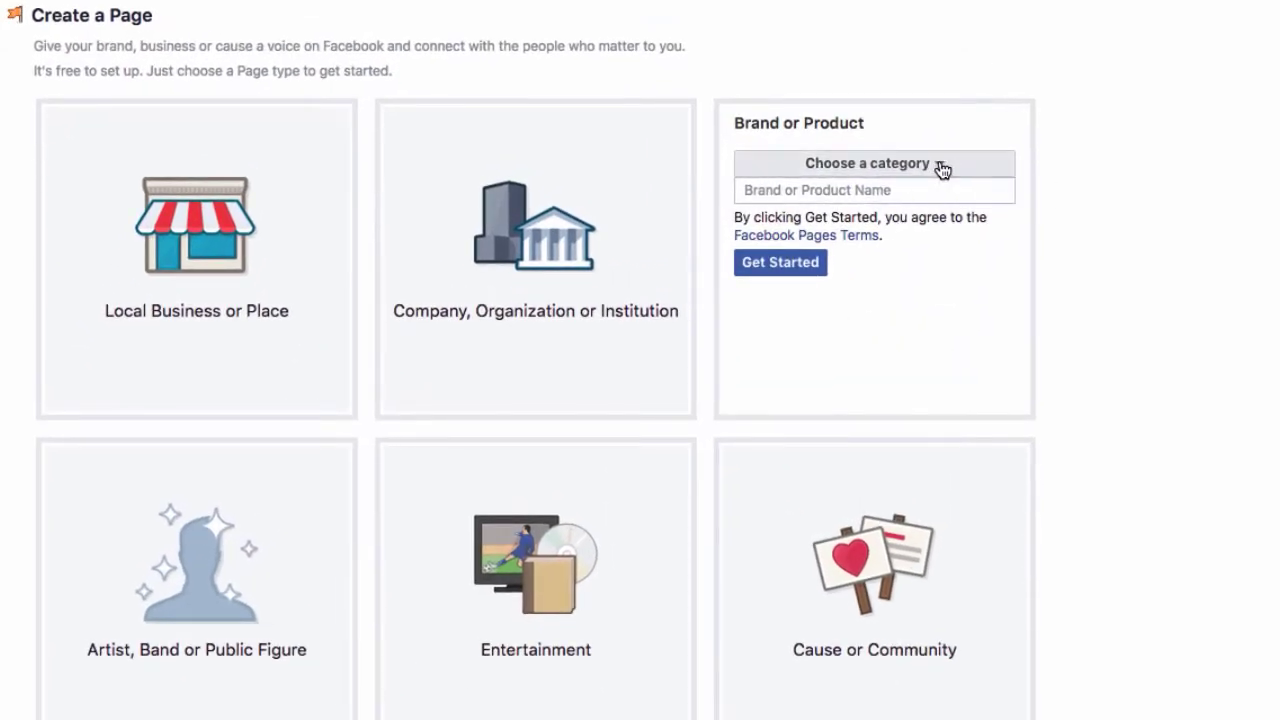
click(939, 168)
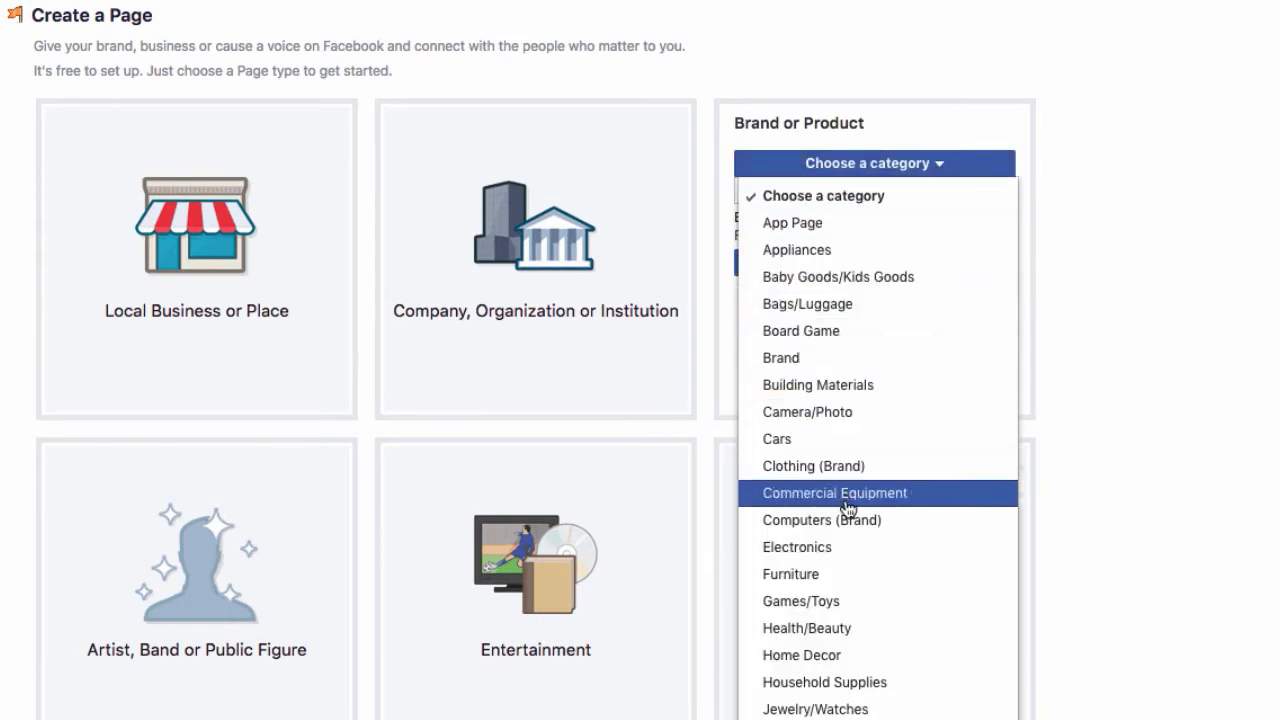
click(860, 710)
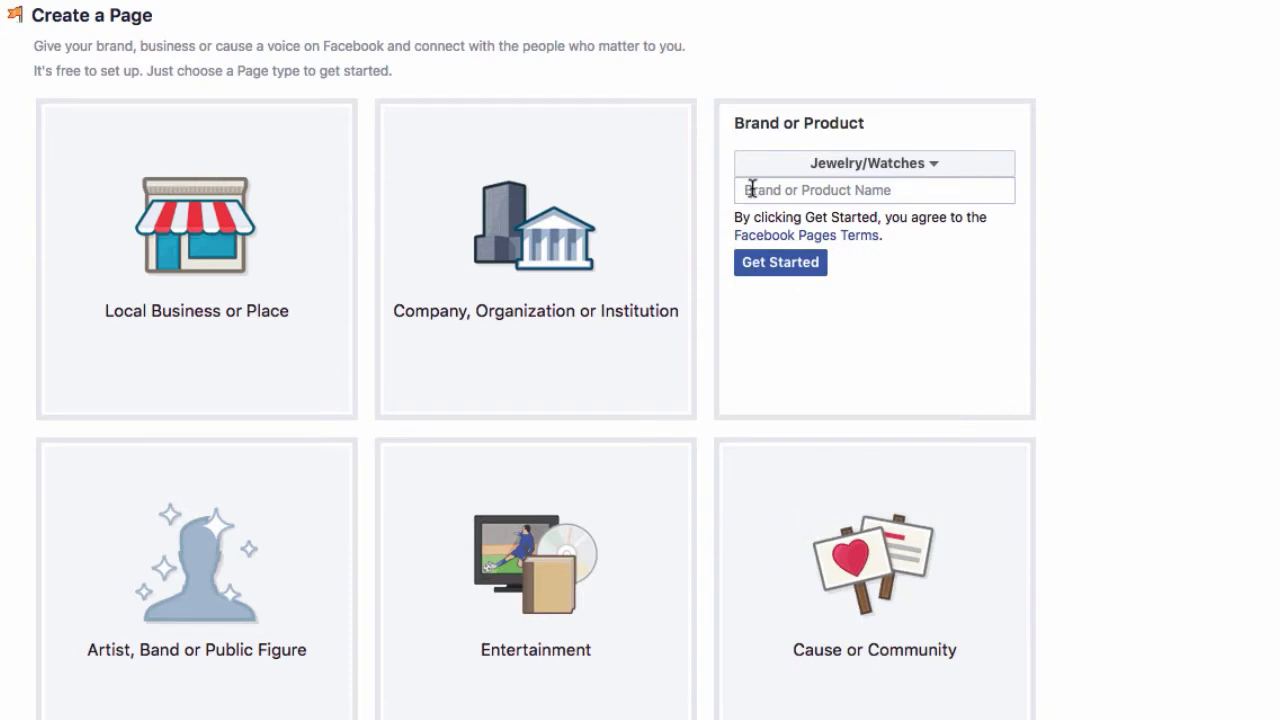
Name the page 'Coolstuff' with a capital C and create it.
click(903, 190)
text(coo)
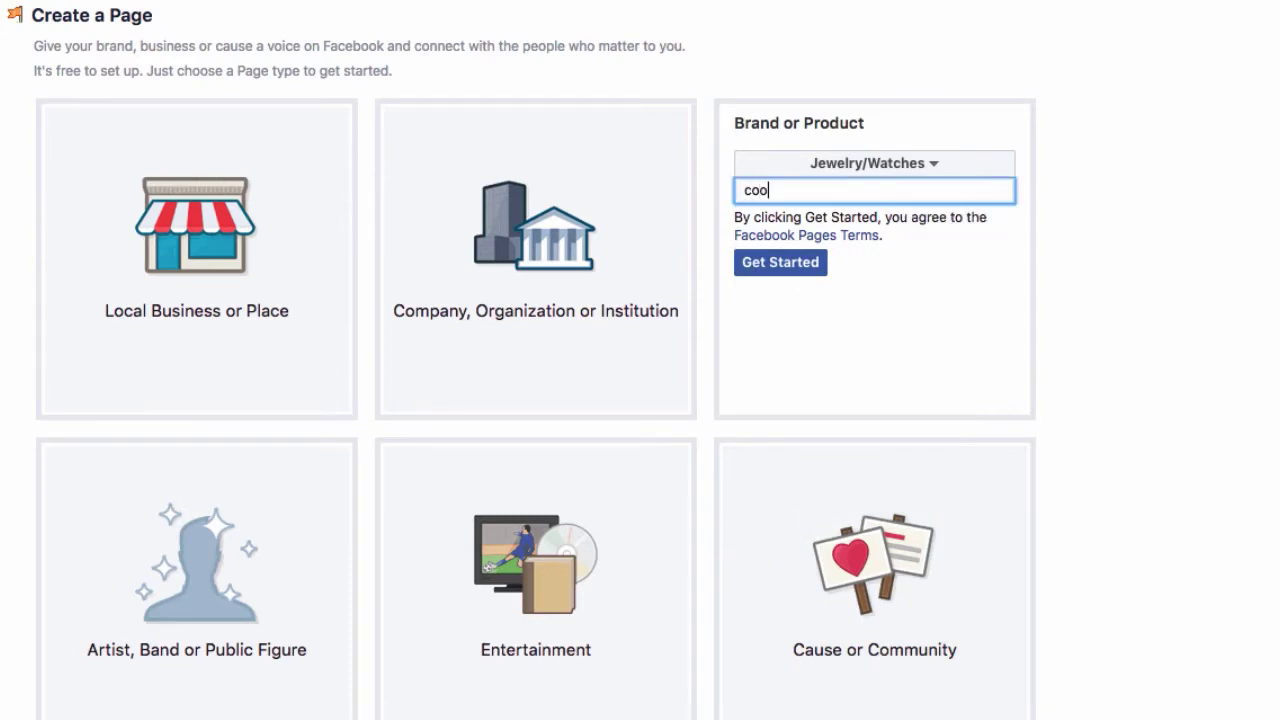
text(lstuff)
drag(814, 191, 736, 190)
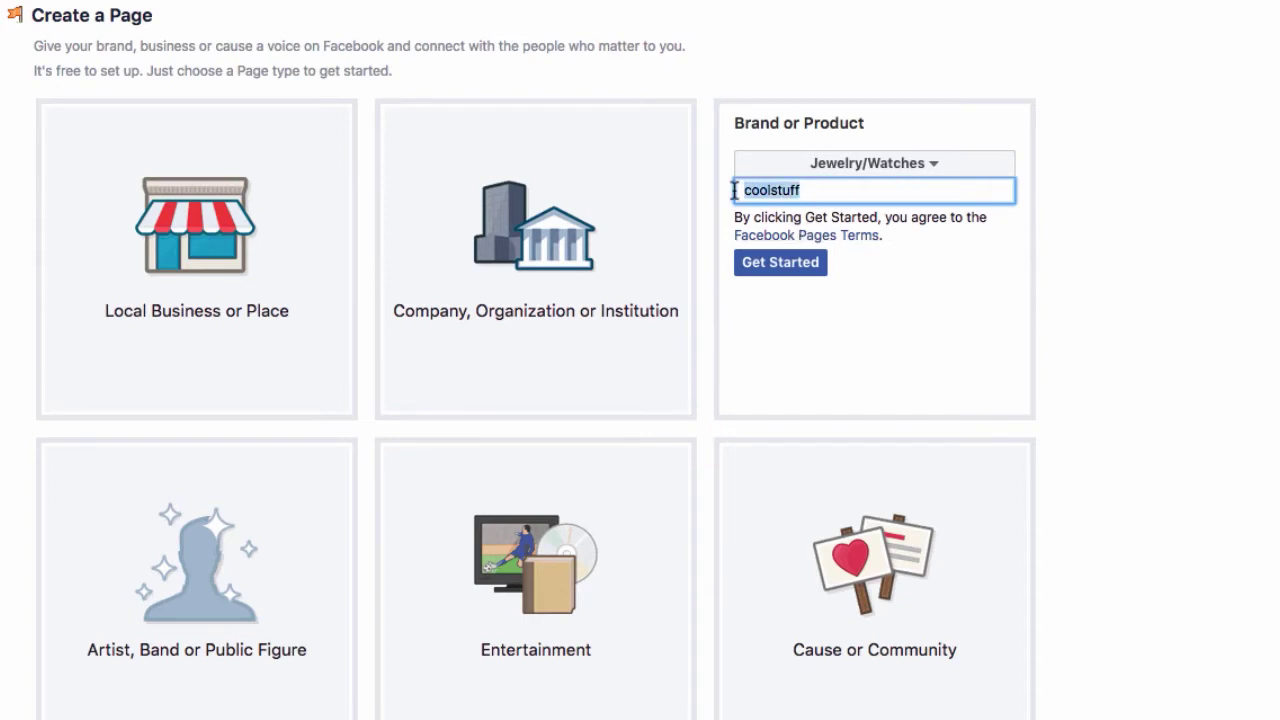
click(766, 275)
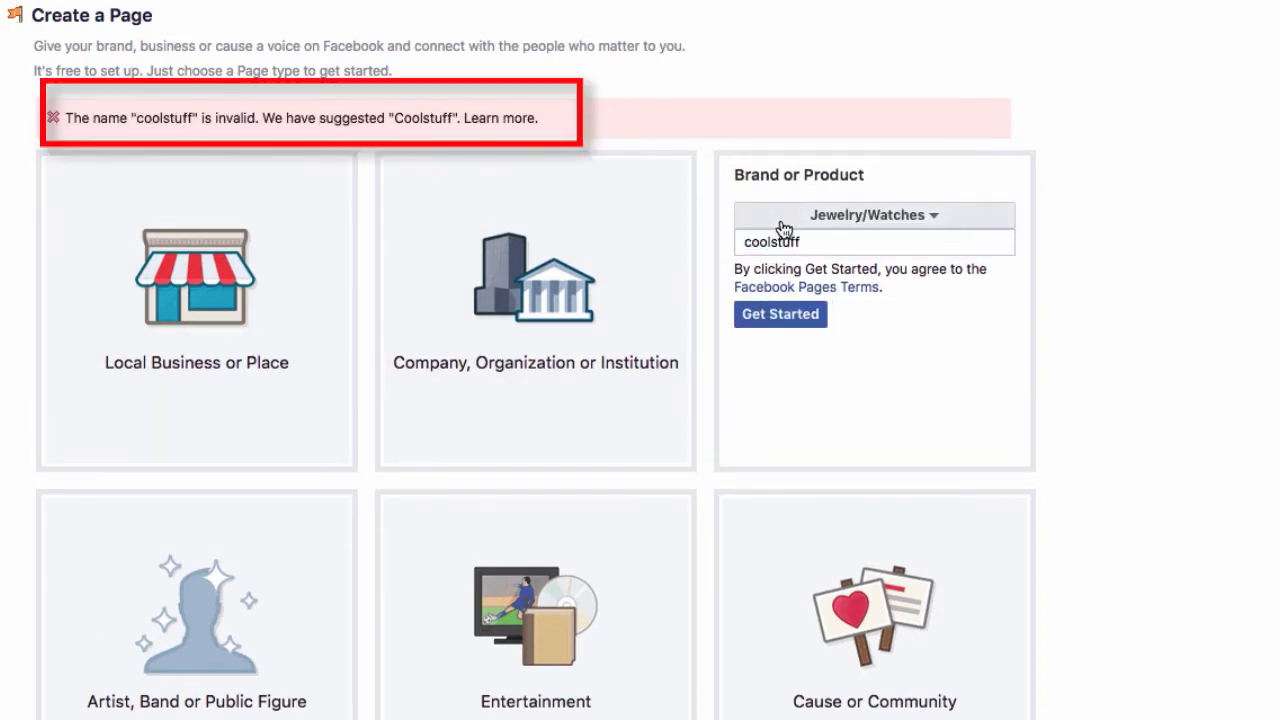
double_click(805, 242)
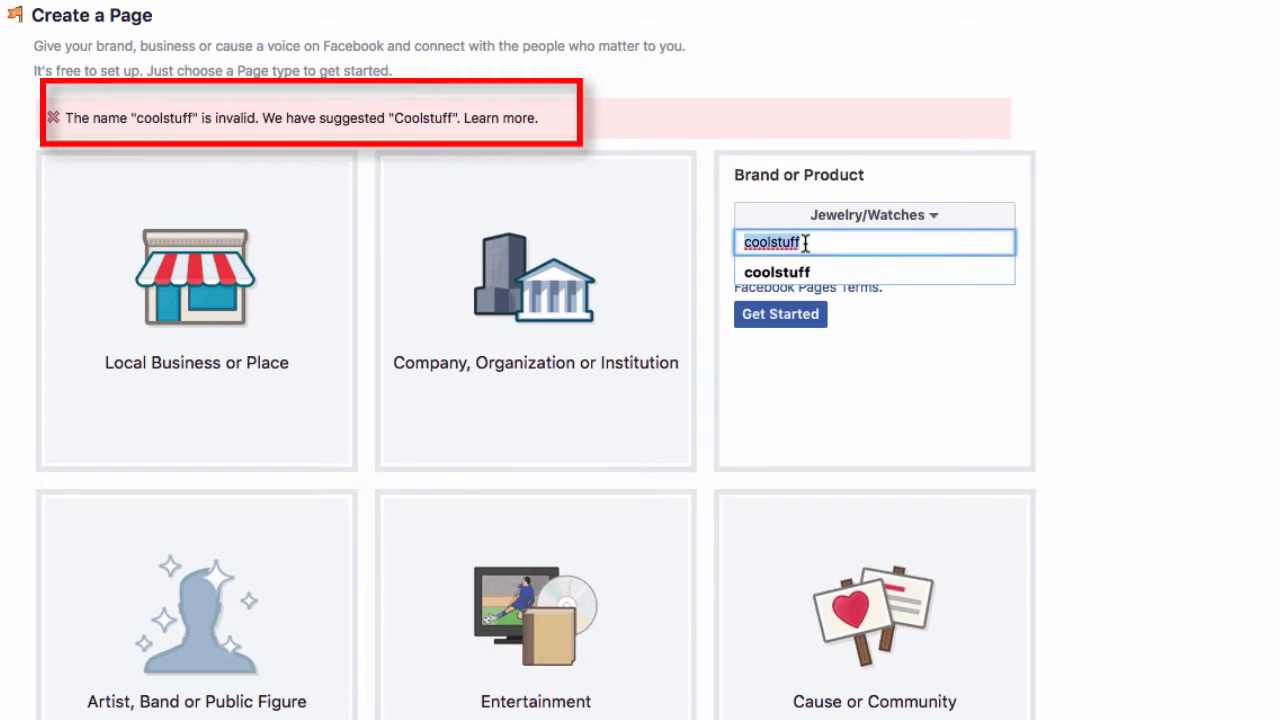
text(Coolstuff)
key(Return)
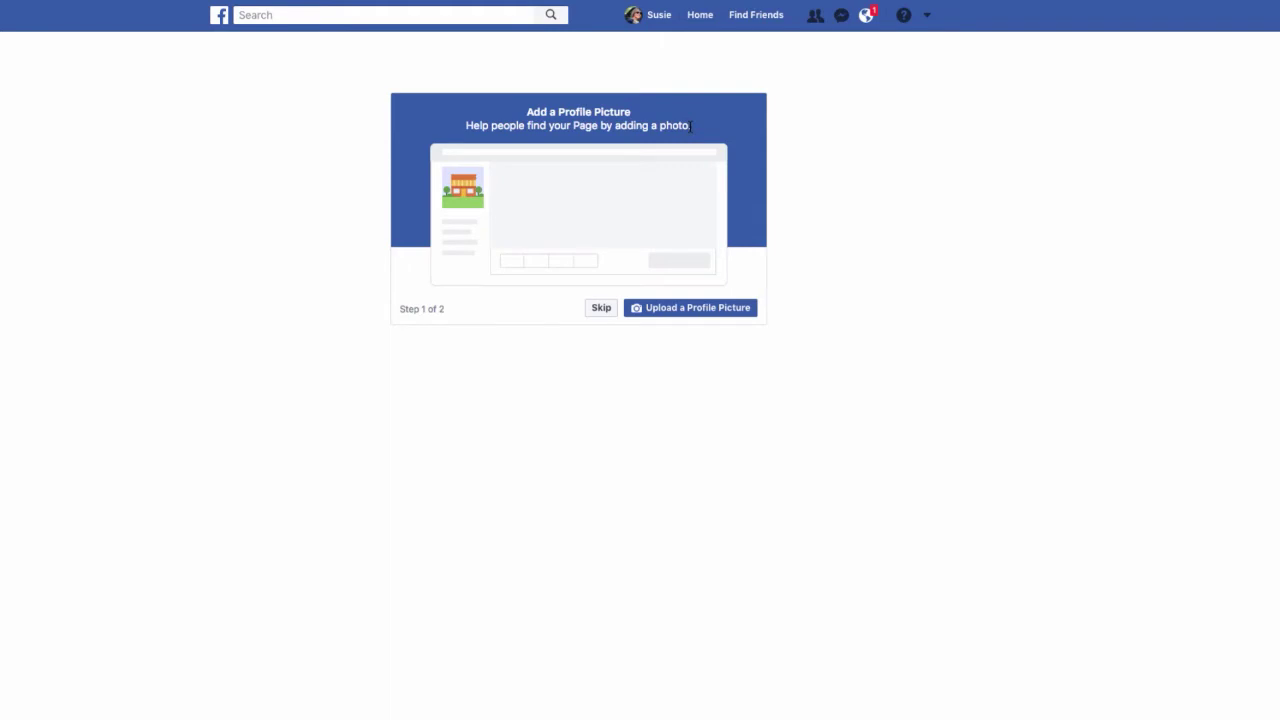
Skip both the profile picture and cover photo setup steps.
click(602, 311)
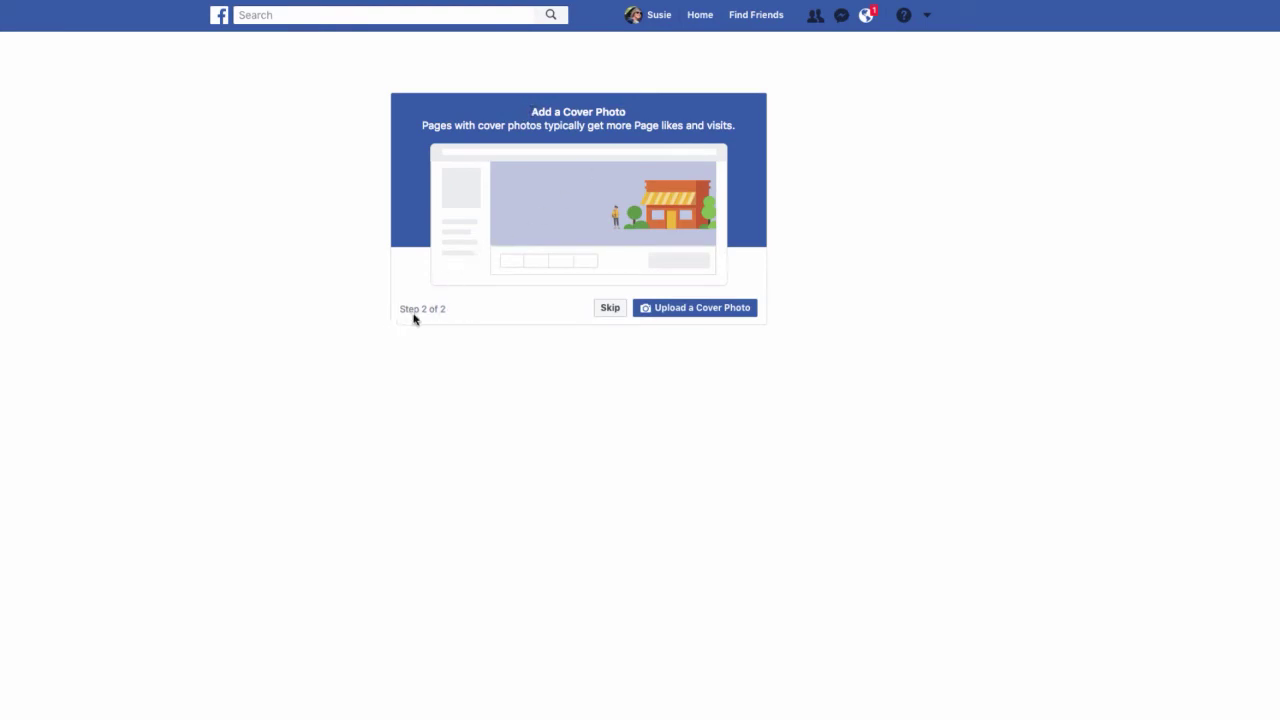
click(616, 314)
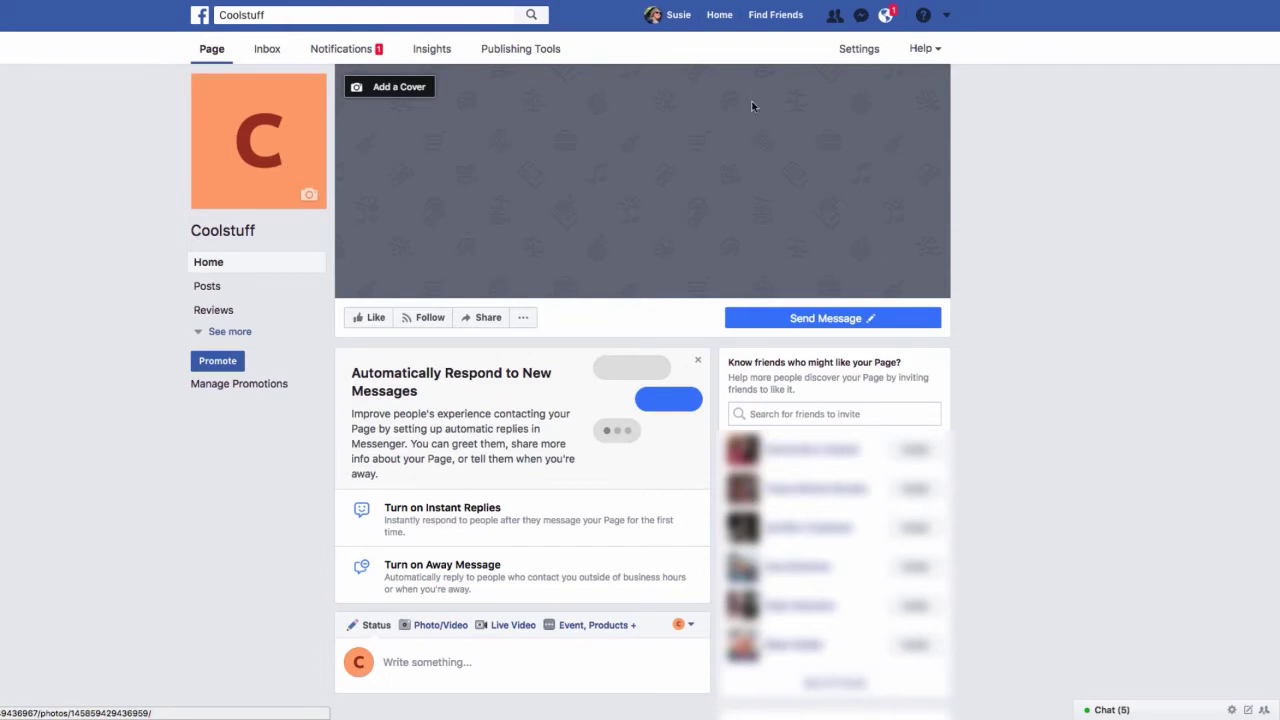
mouse_move(873, 310)
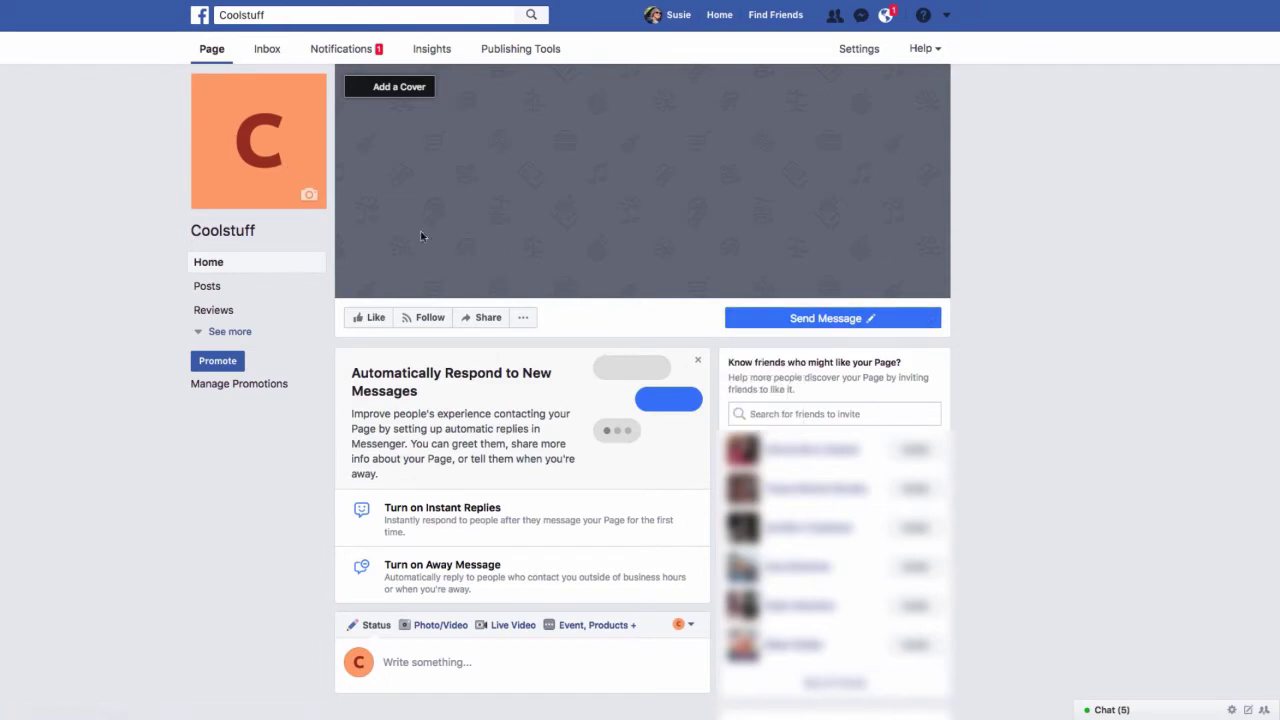
mouse_move(245, 168)
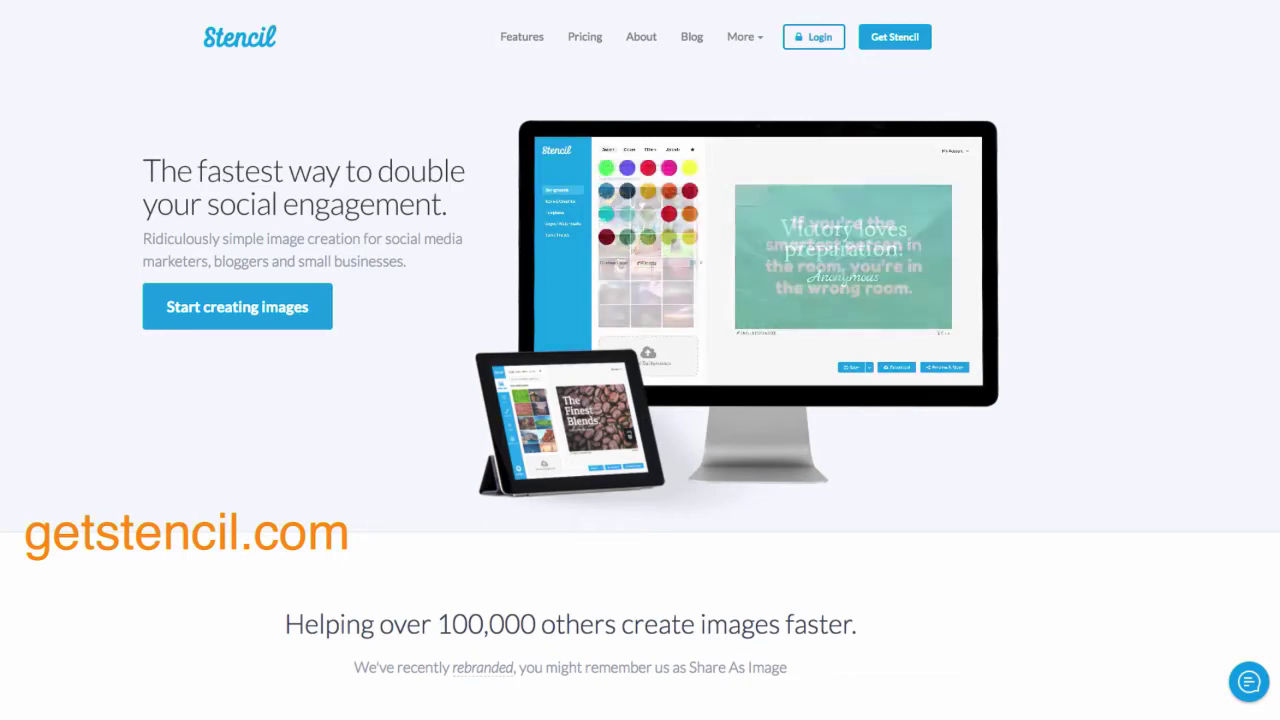
Scroll through the Stencil homepage's image-creation features and return to the top.
scroll(284, 186, down, 1)
scroll(284, 186, down, 4)
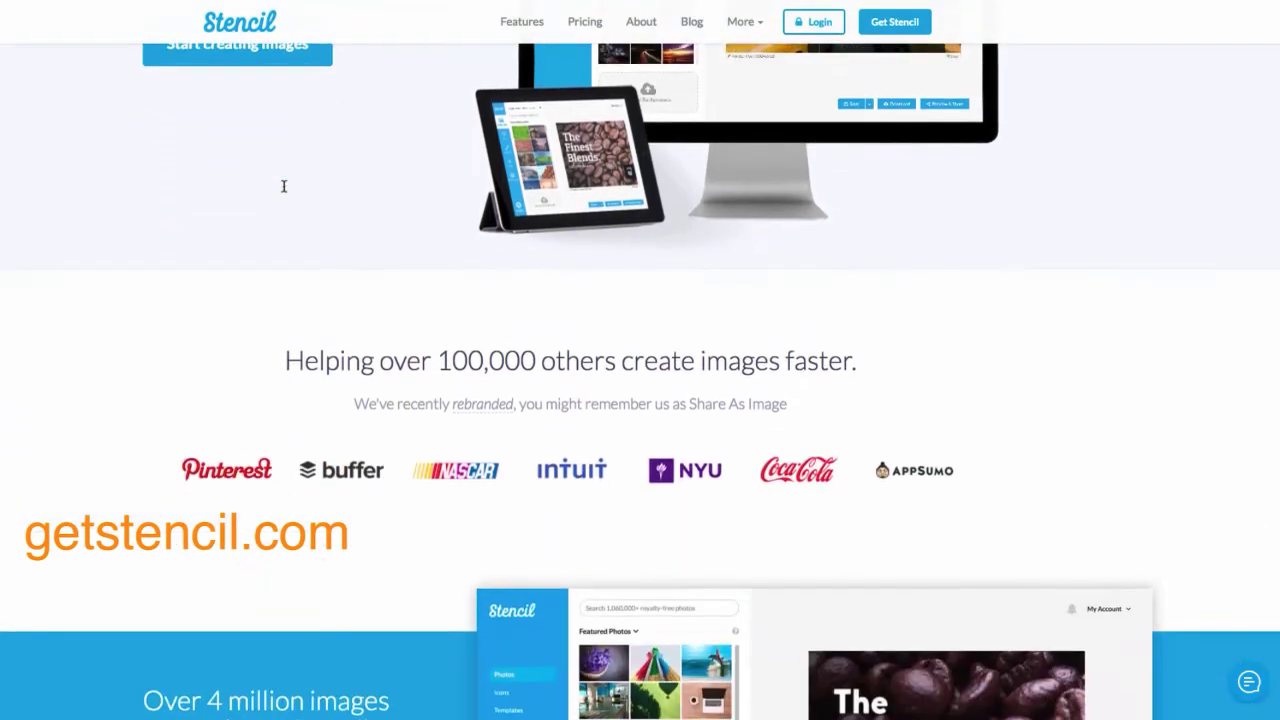
scroll(283, 194, up, 3)
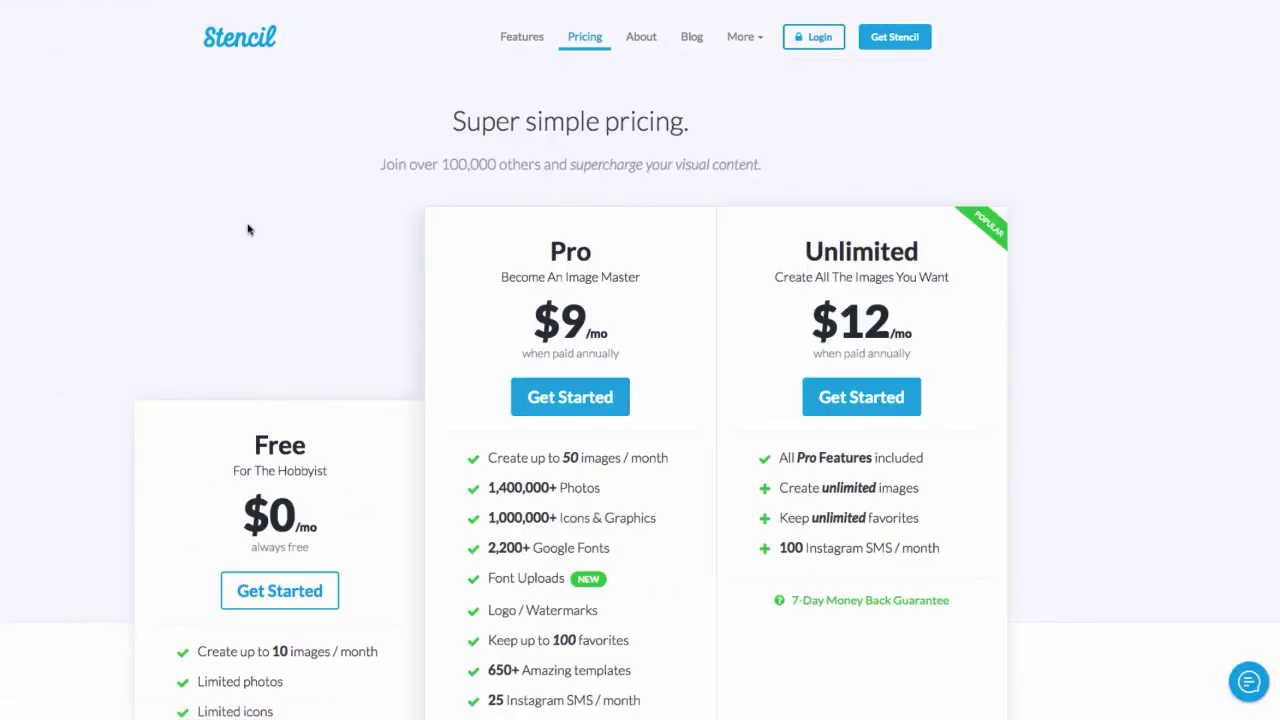
scroll(249, 230, down, 3)
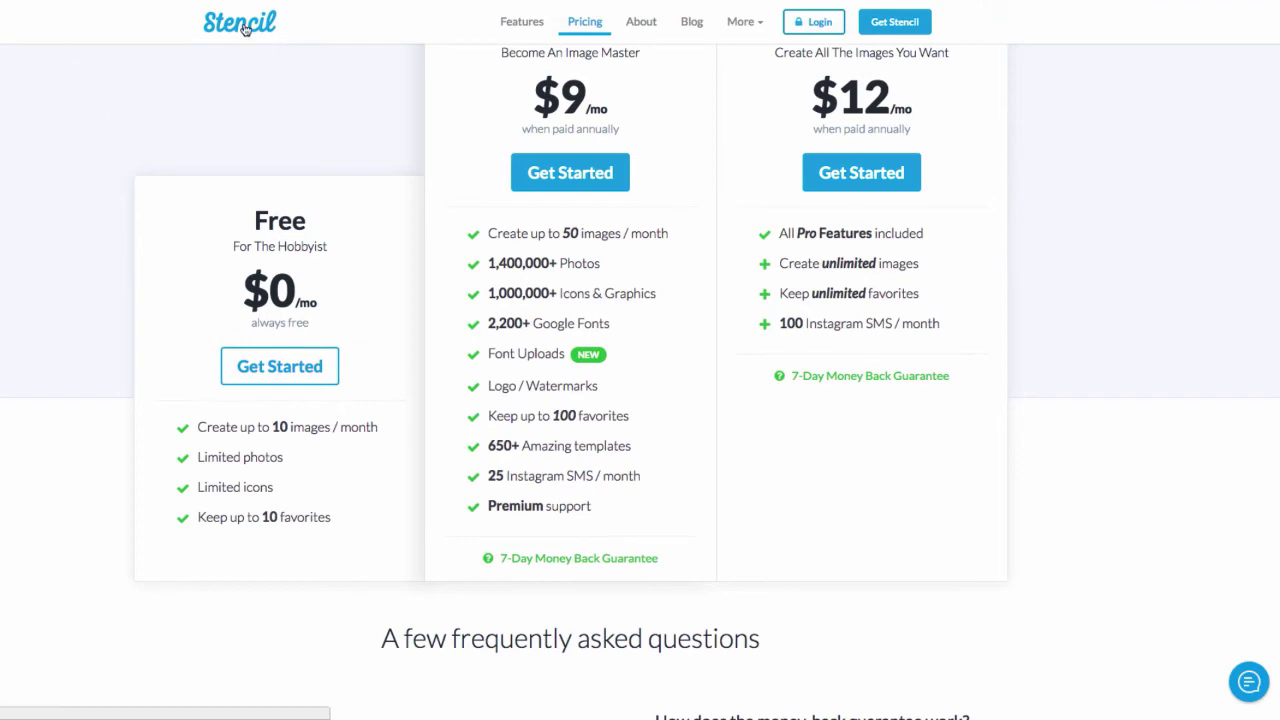
click(243, 29)
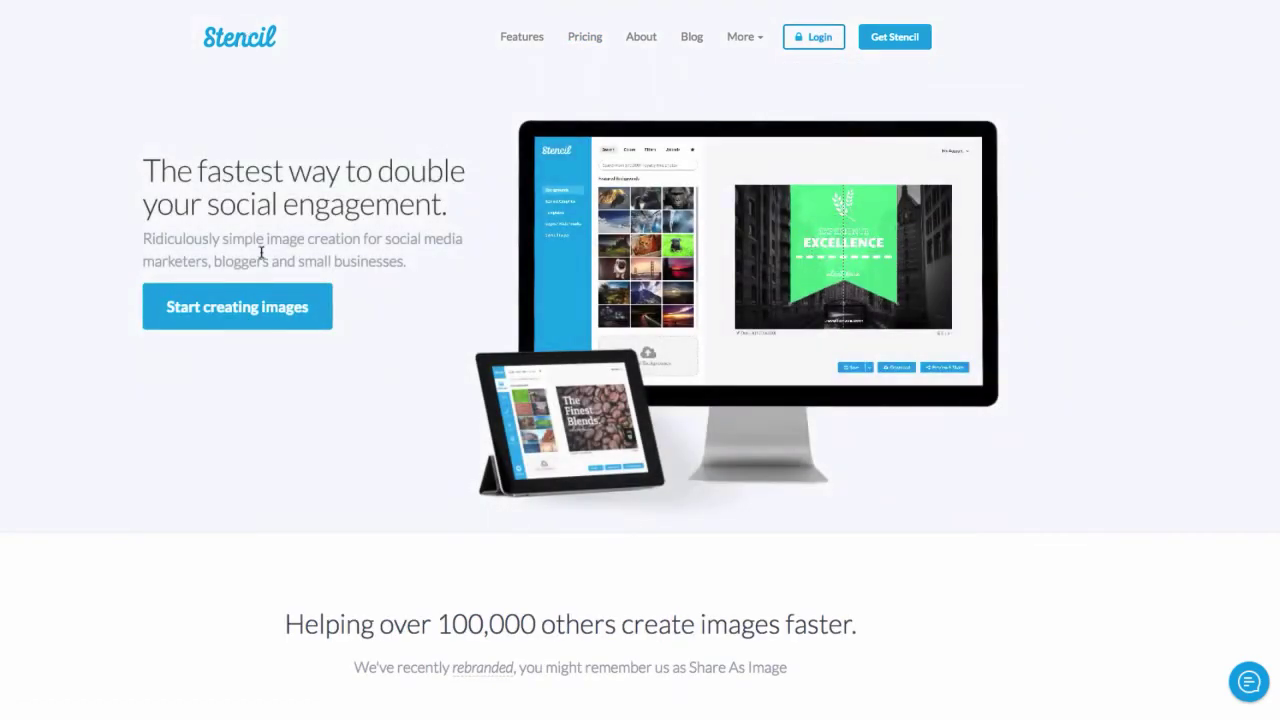
scroll(353, 417, down, 8)
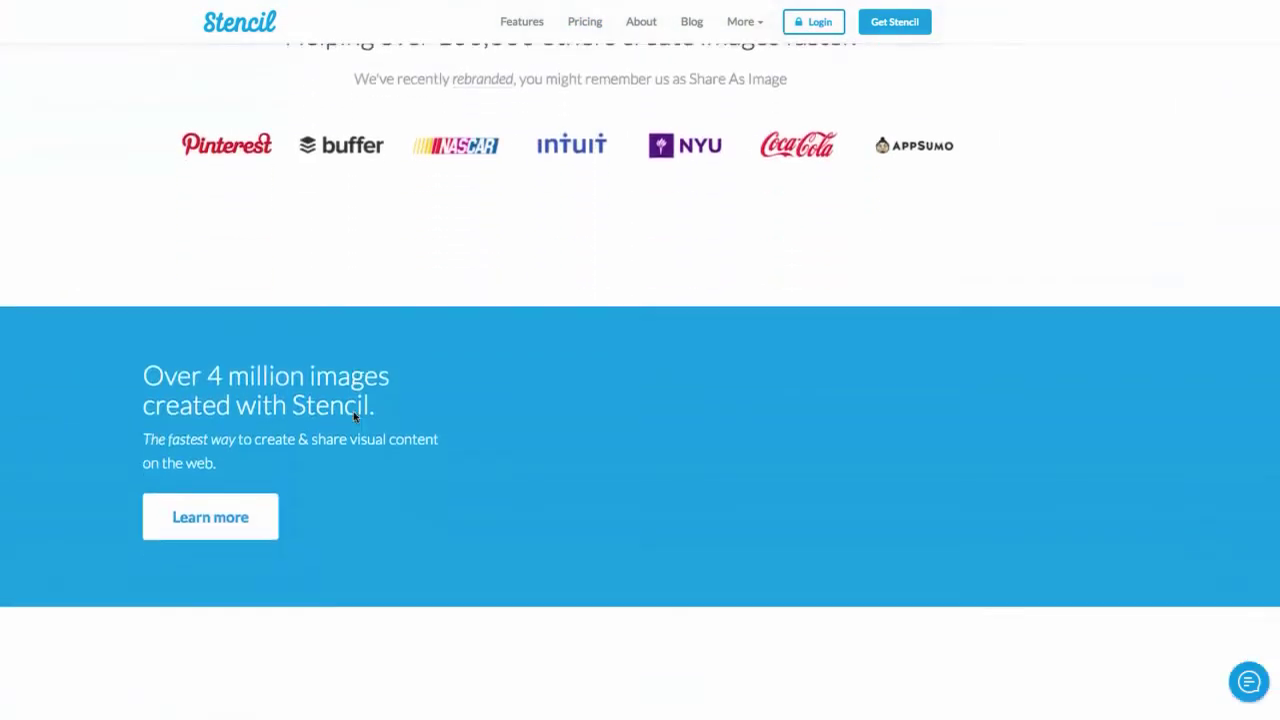
scroll(353, 417, down, 4)
scroll(353, 417, up, 7)
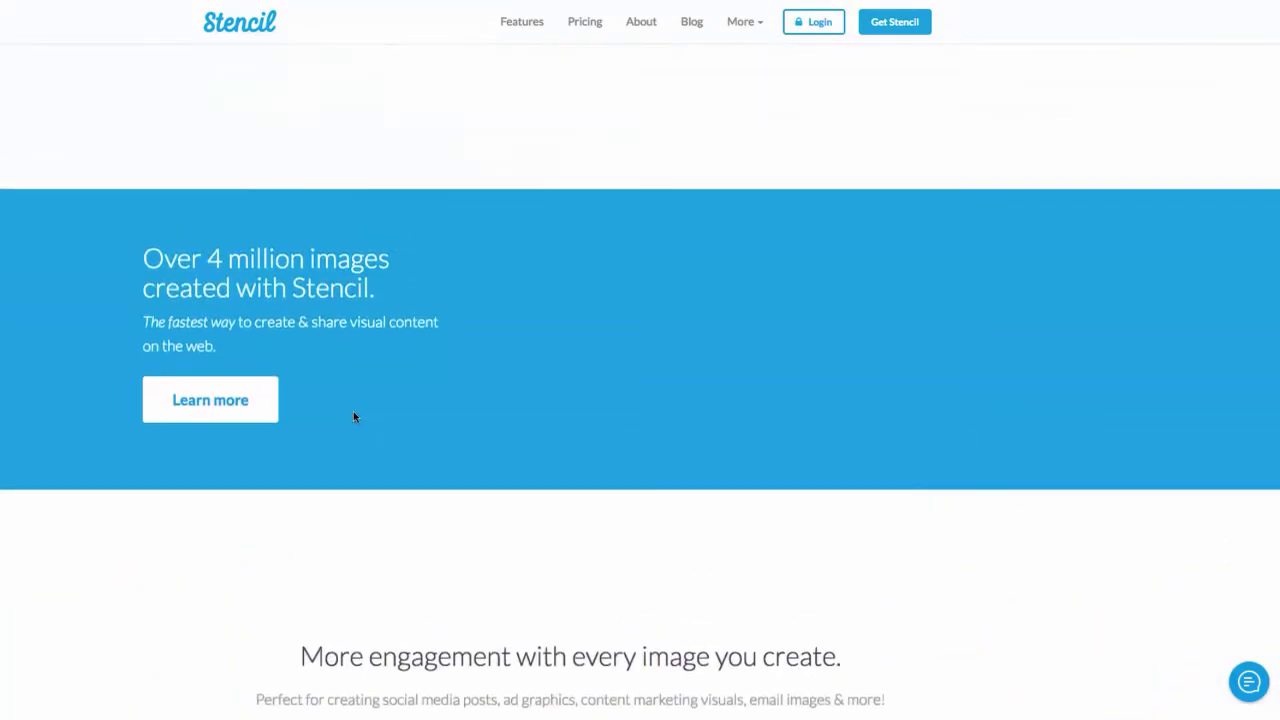
scroll(353, 417, up, 5)
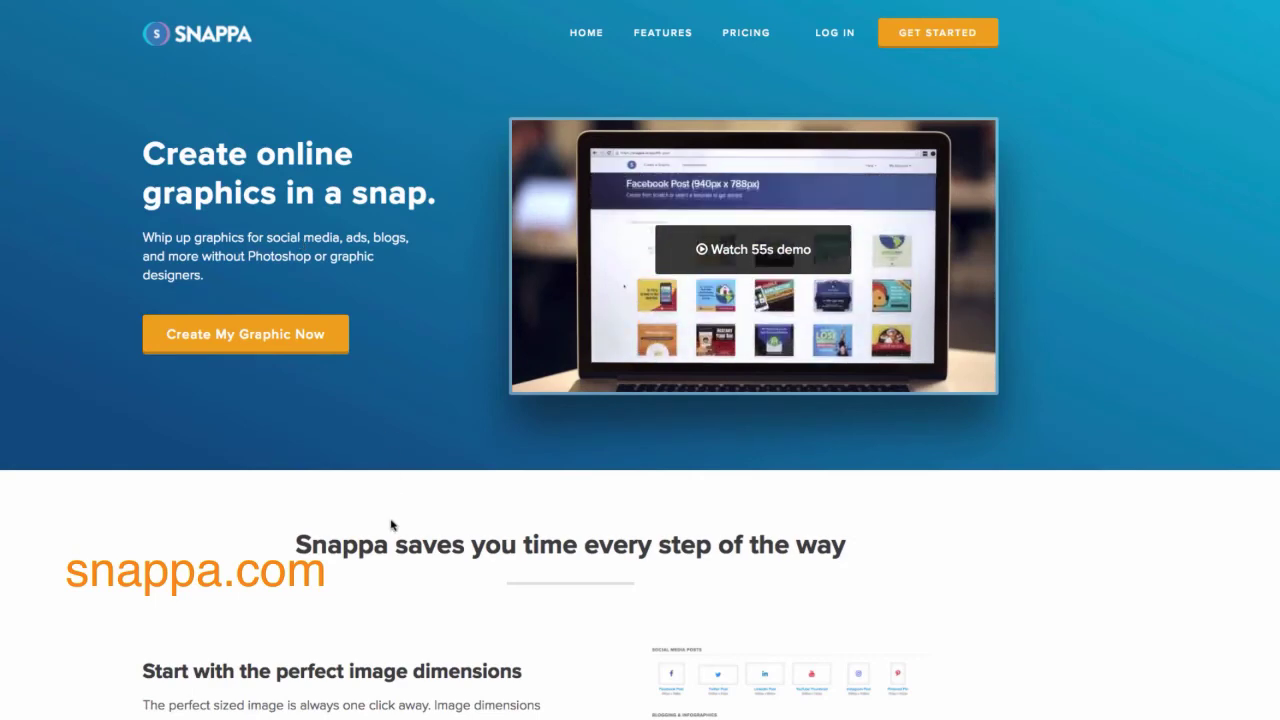
Scroll through Snappa's feature sections and back to the top banner.
scroll(391, 523, down, 3)
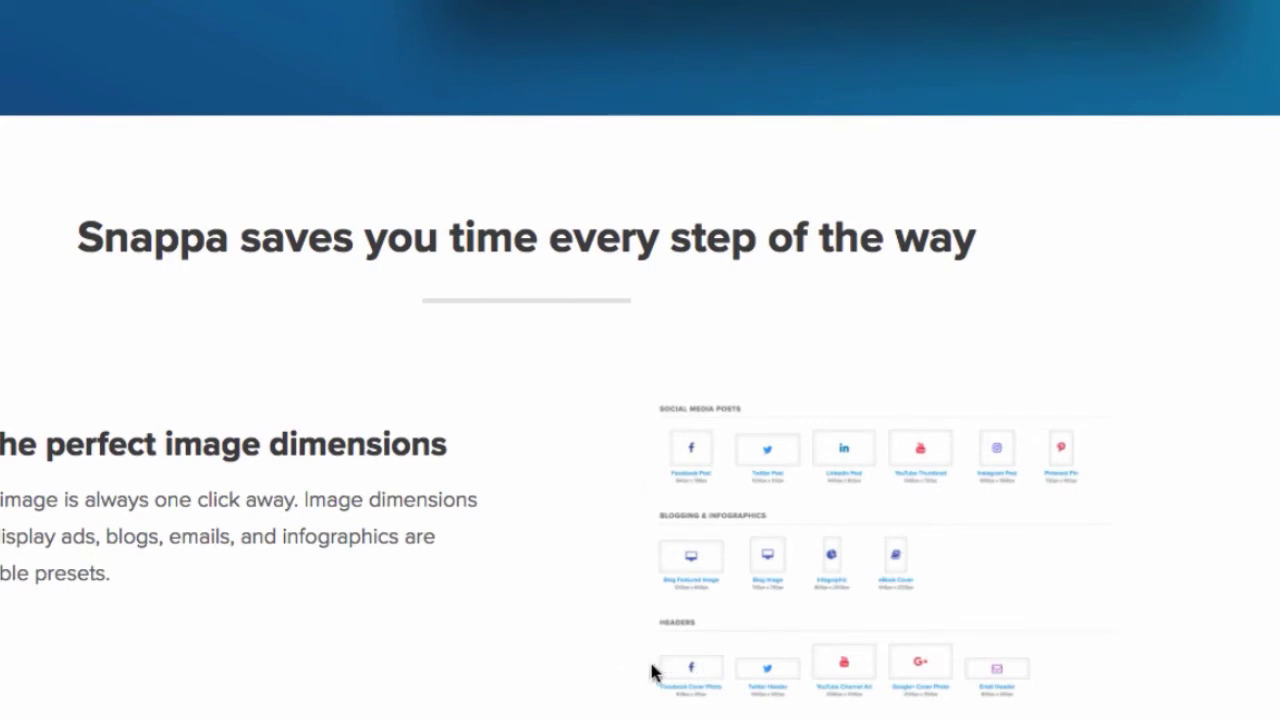
scroll(591, 569, down, 5)
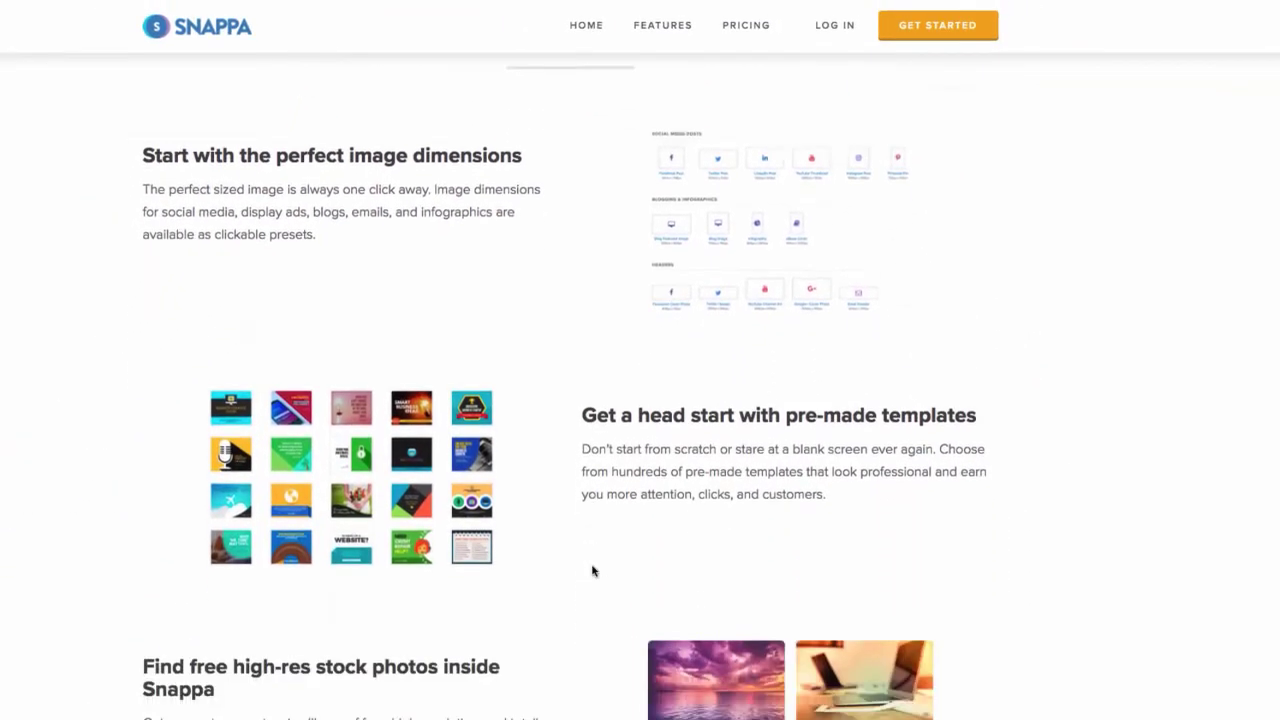
scroll(592, 571, down, 5)
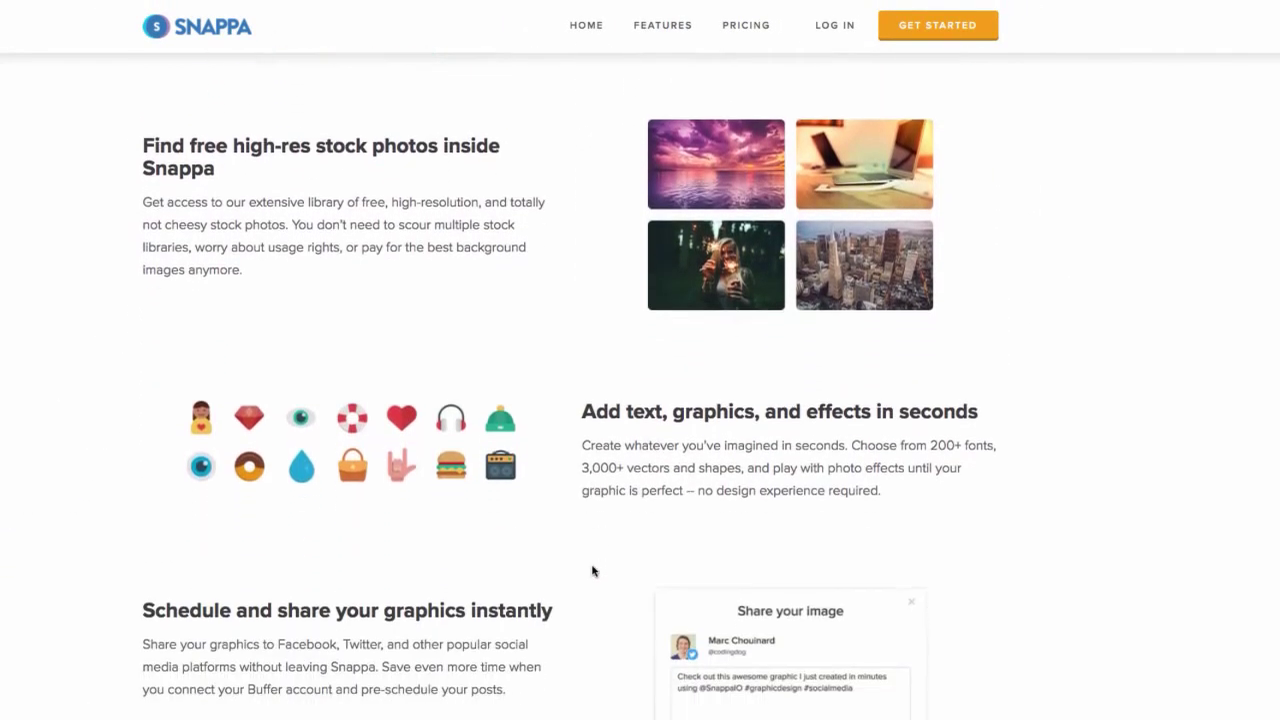
scroll(592, 571, up, 10)
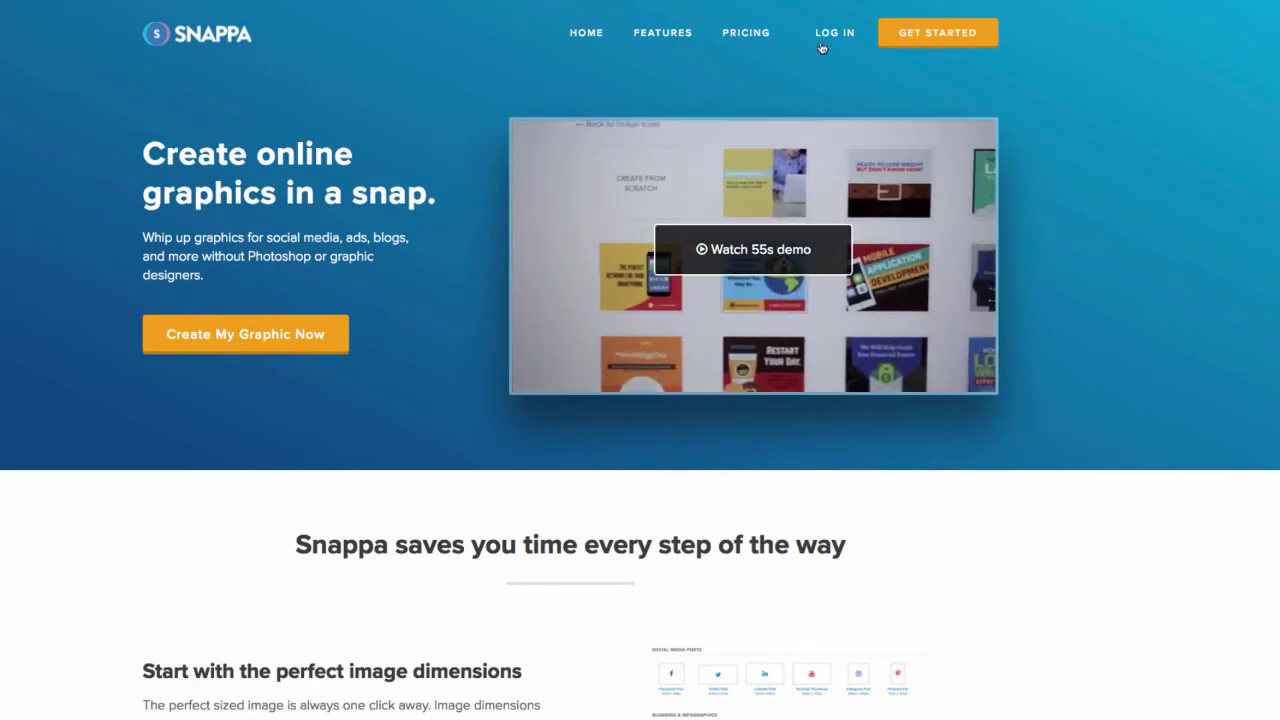
right_click(18, 0)
Look at the Coolstuff profile picture options, leaving the orange placeholder 'C' unchanged.
key(Escape)
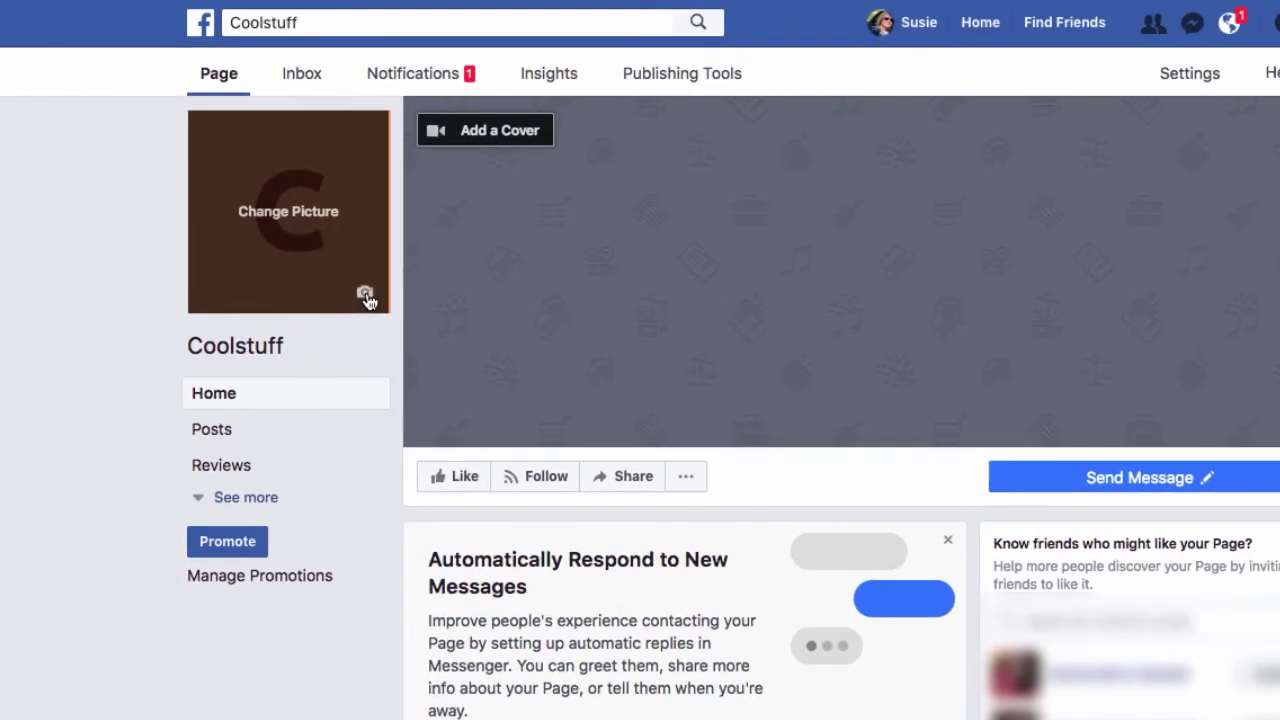
click(311, 197)
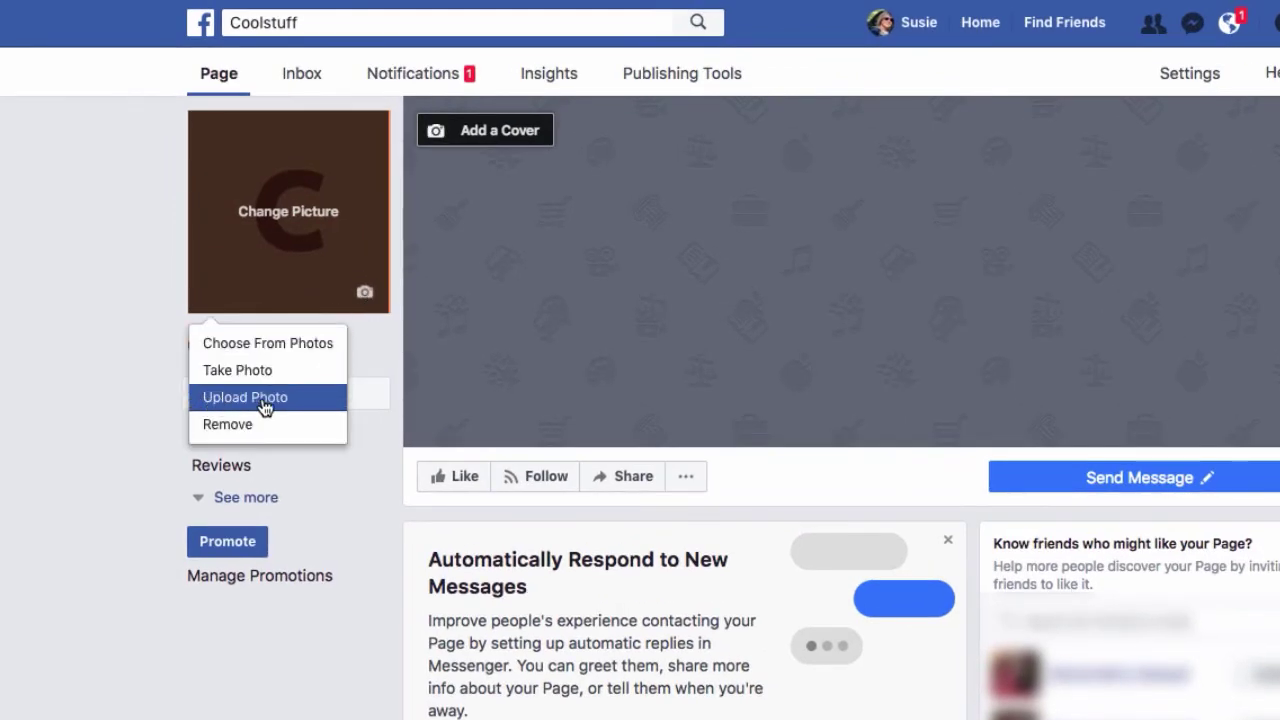
click(328, 549)
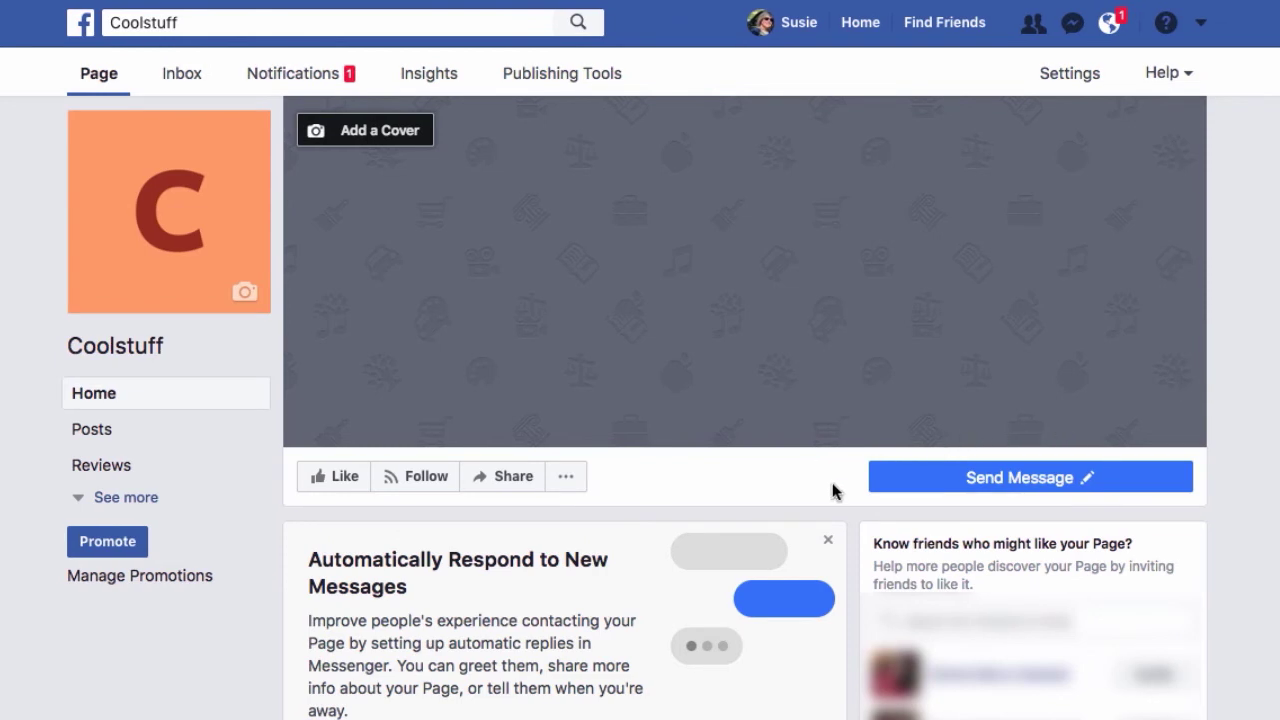
Set Shop Now, under the shopping or donation options, as the page's action button.
mouse_move(934, 491)
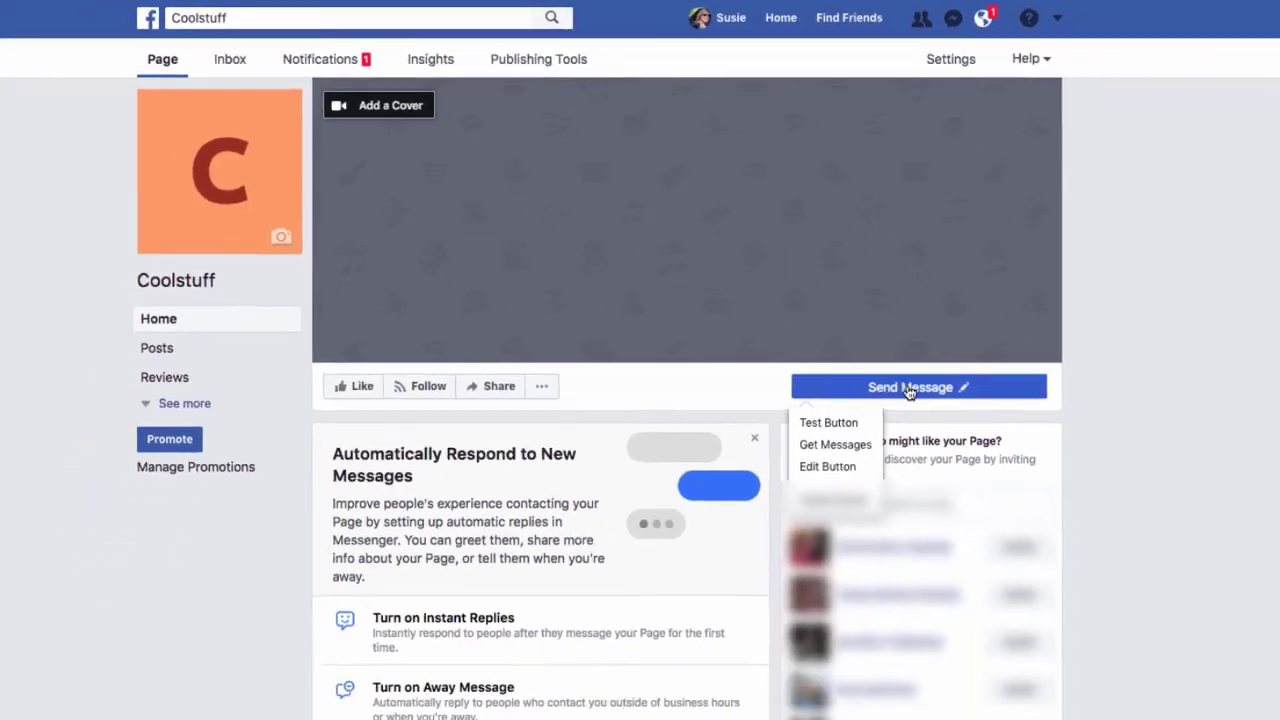
click(1045, 480)
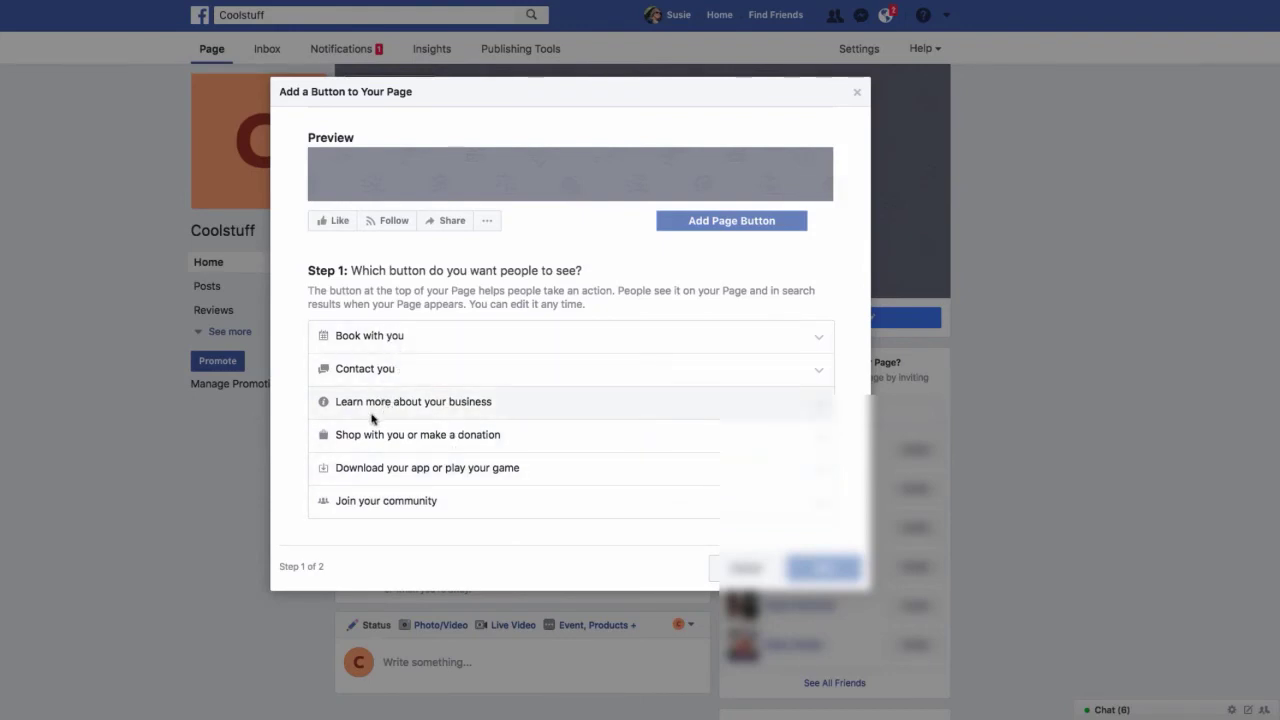
click(424, 440)
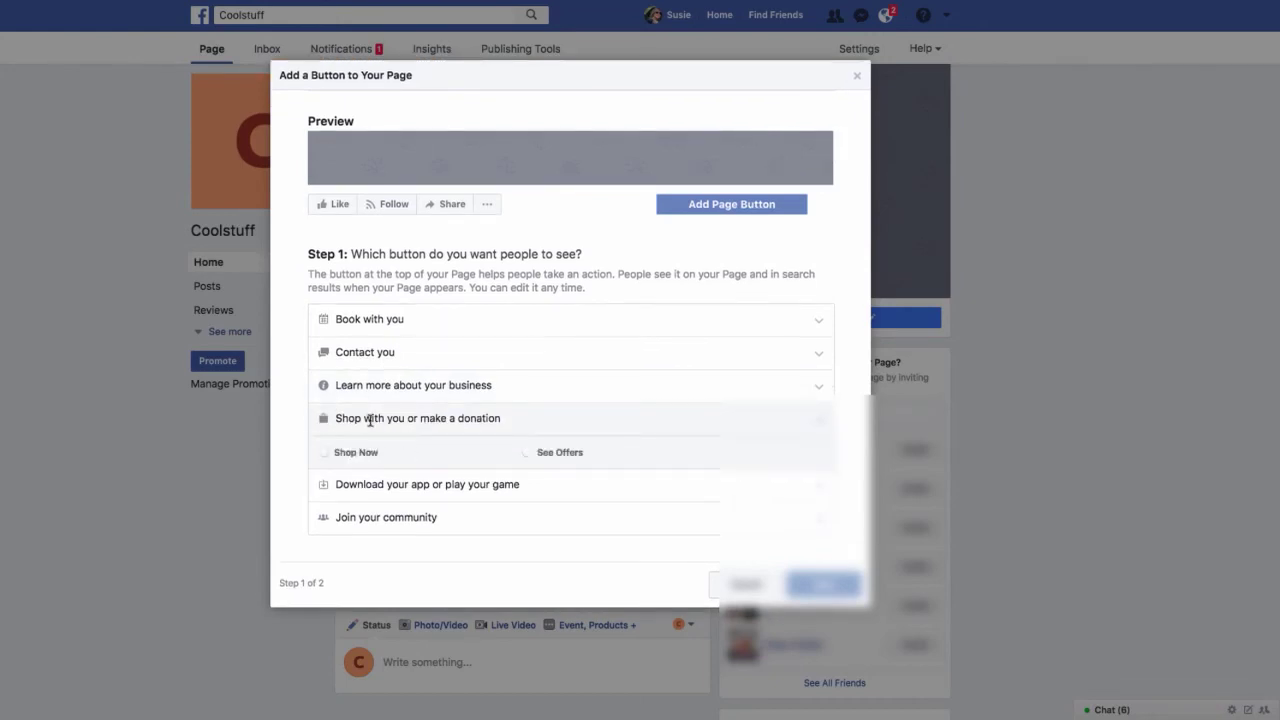
click(337, 452)
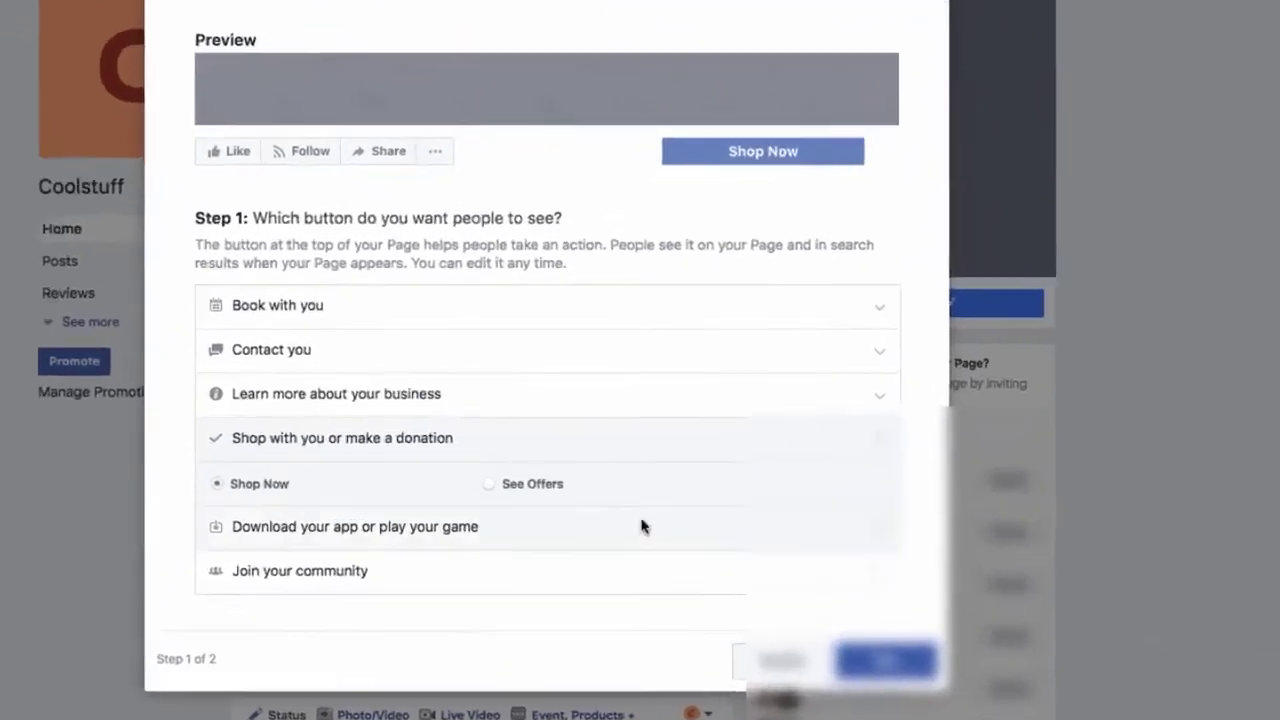
click(823, 584)
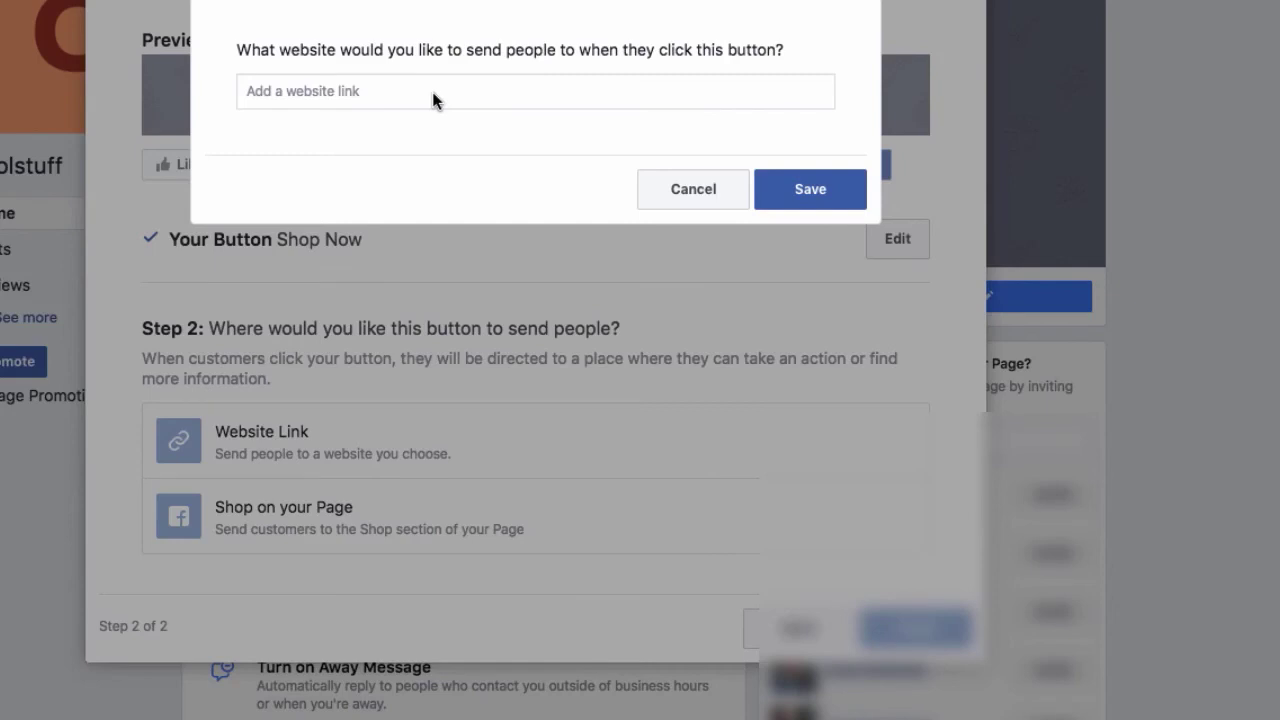
click(434, 92)
text(www.askthetechlady)
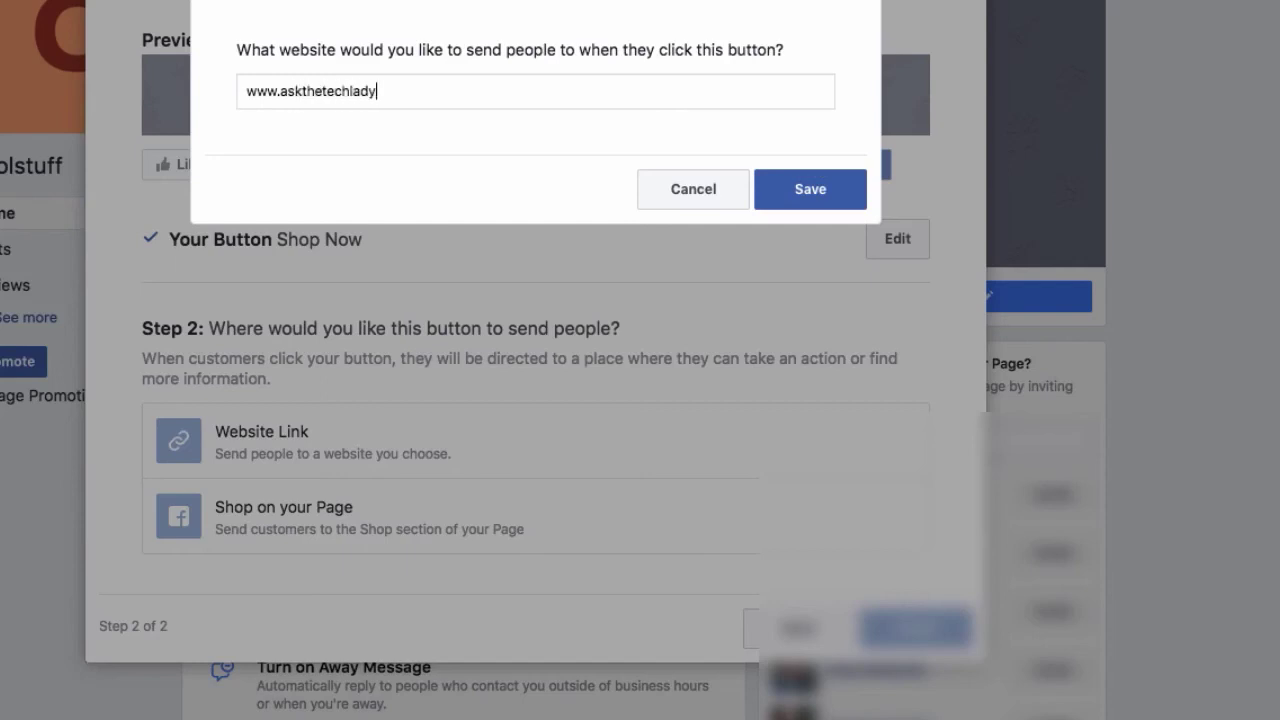
text(.com)
key(Return)
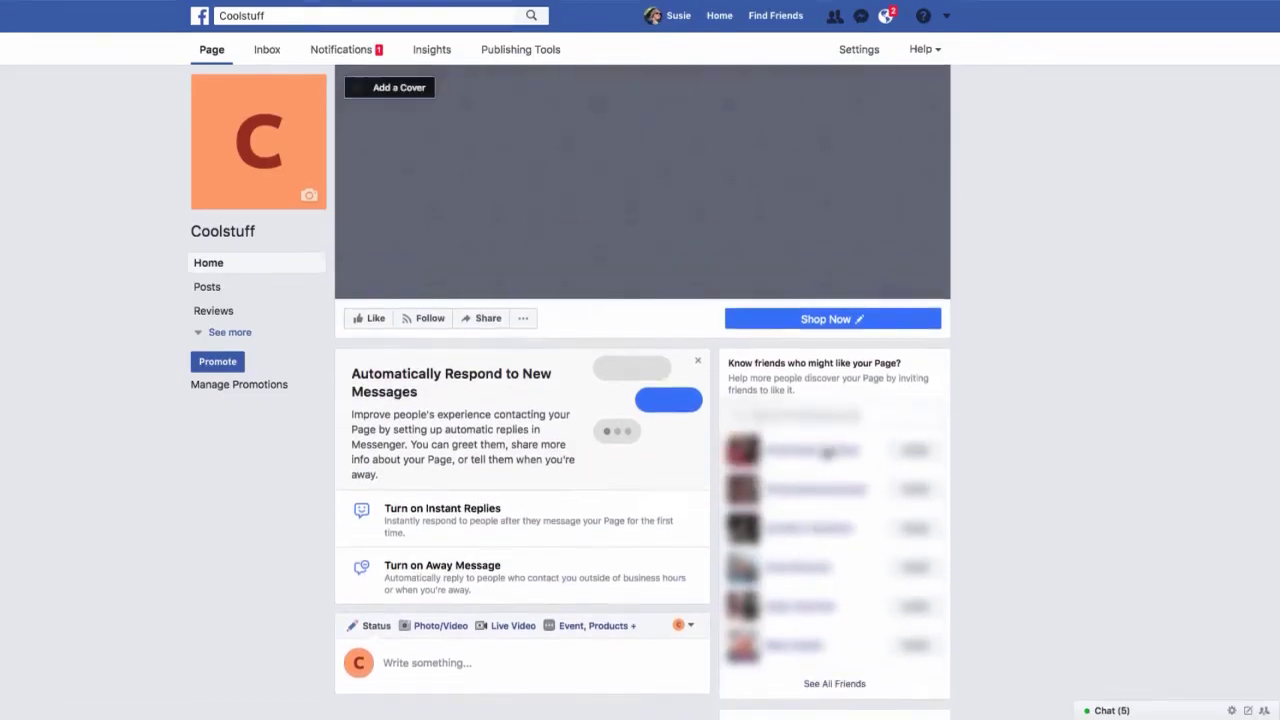
click(822, 318)
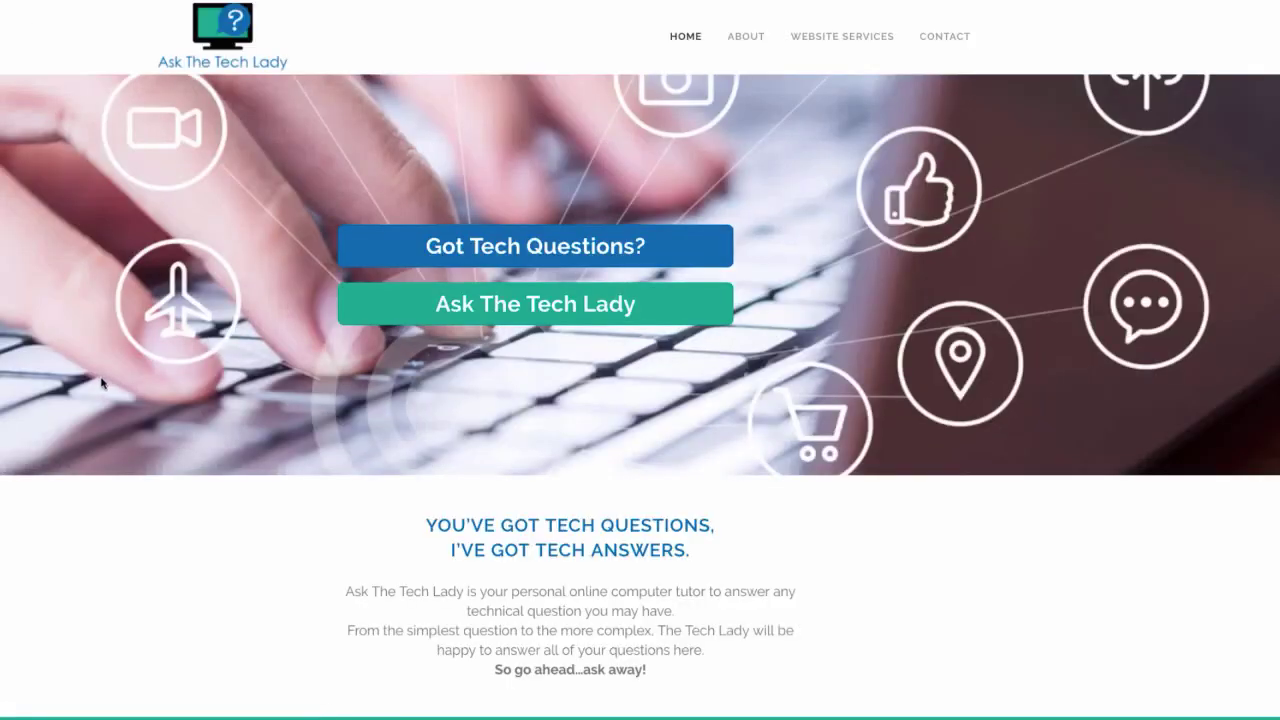
scroll(101, 384, down, 3)
scroll(101, 384, up, 3)
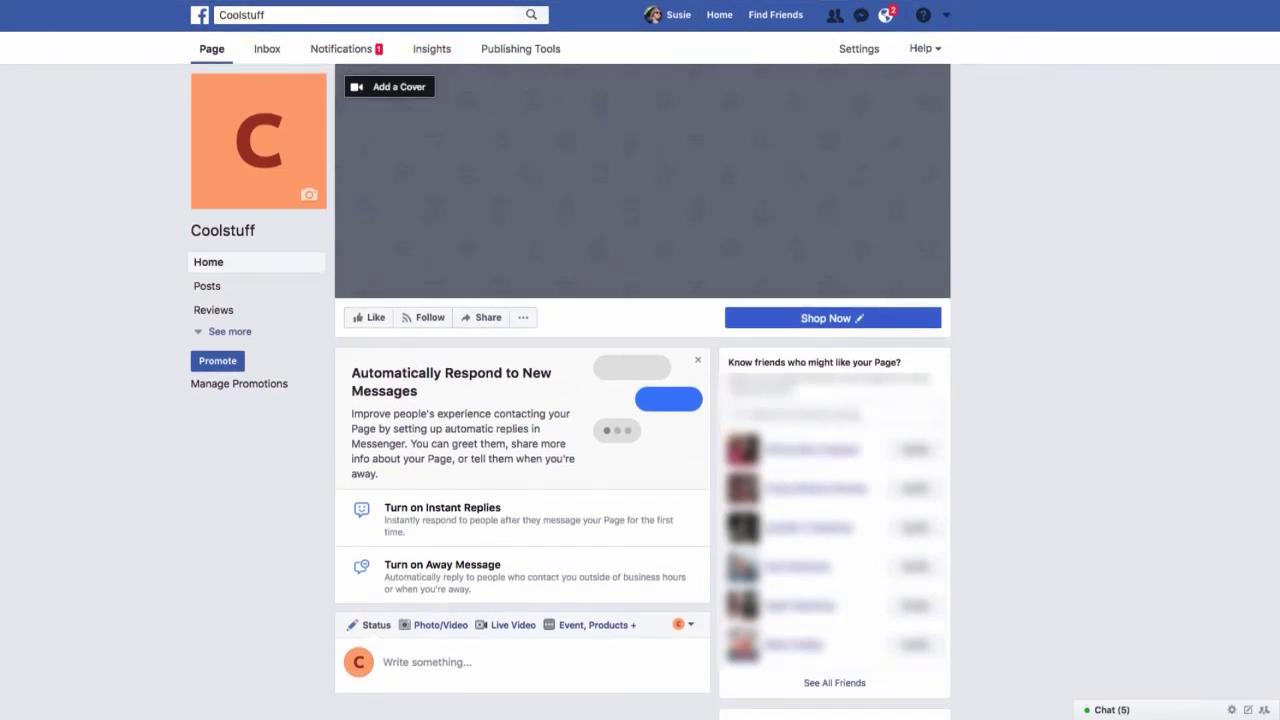
click(946, 15)
click(1157, 163)
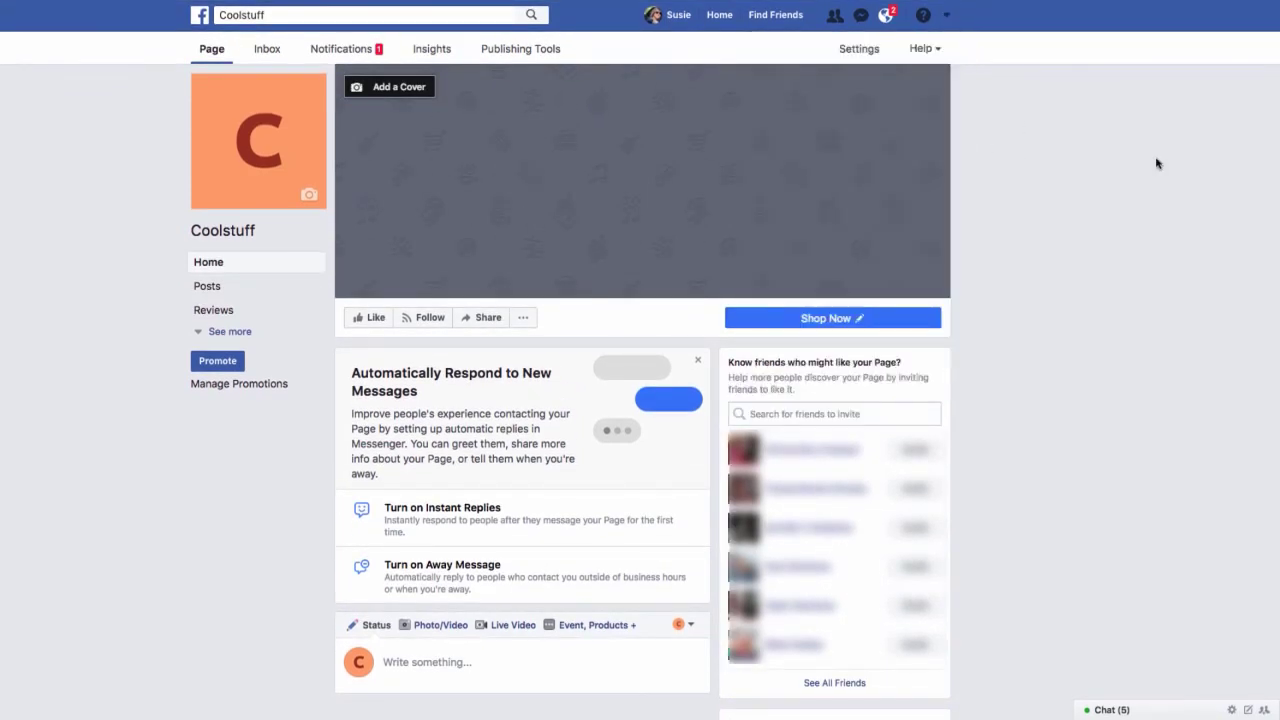